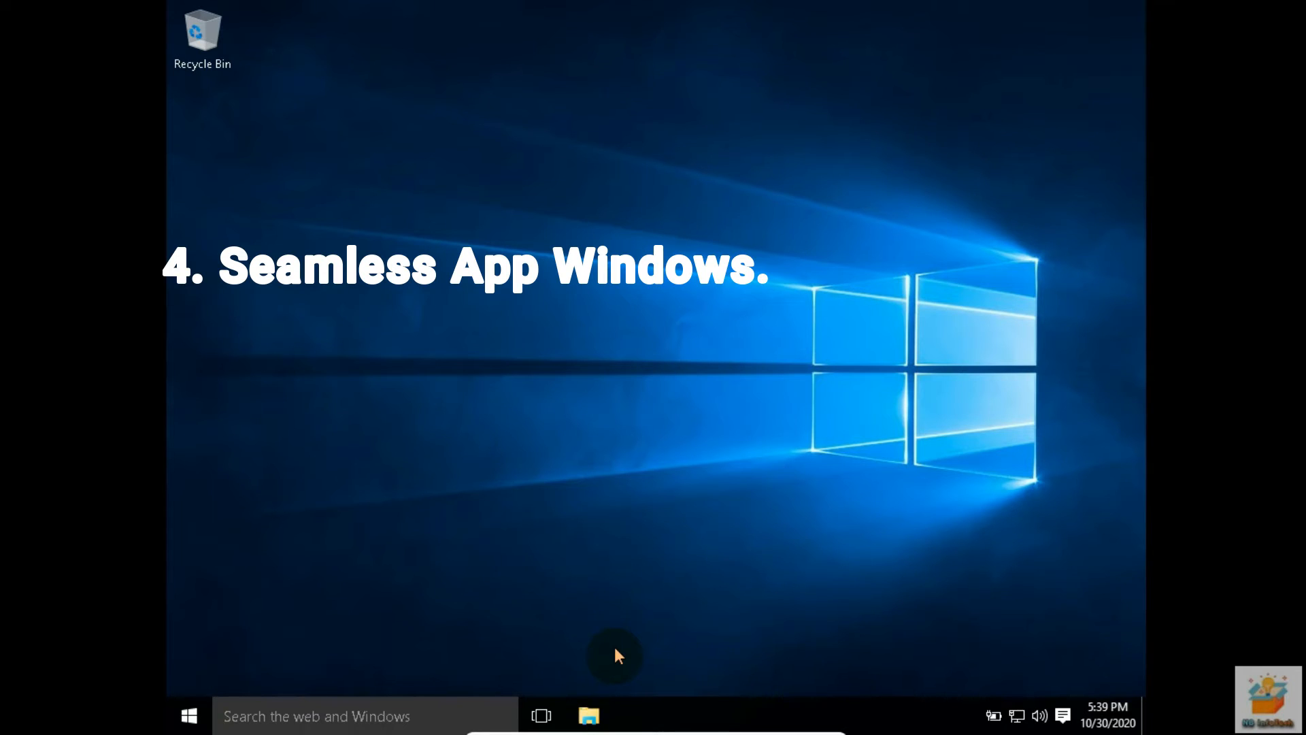
# Check the drives listed under This PC and the guest system's network connection status
pyautogui.click(590, 714)
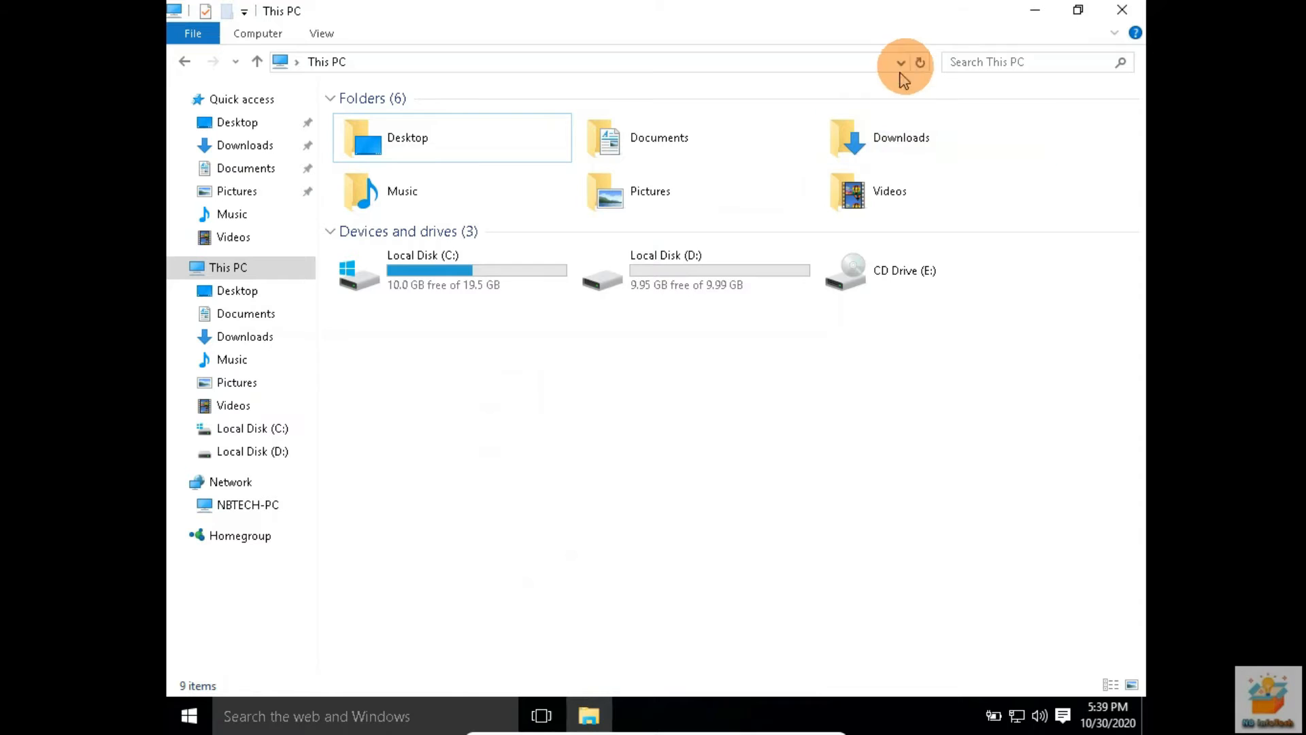
pyautogui.click(365, 267)
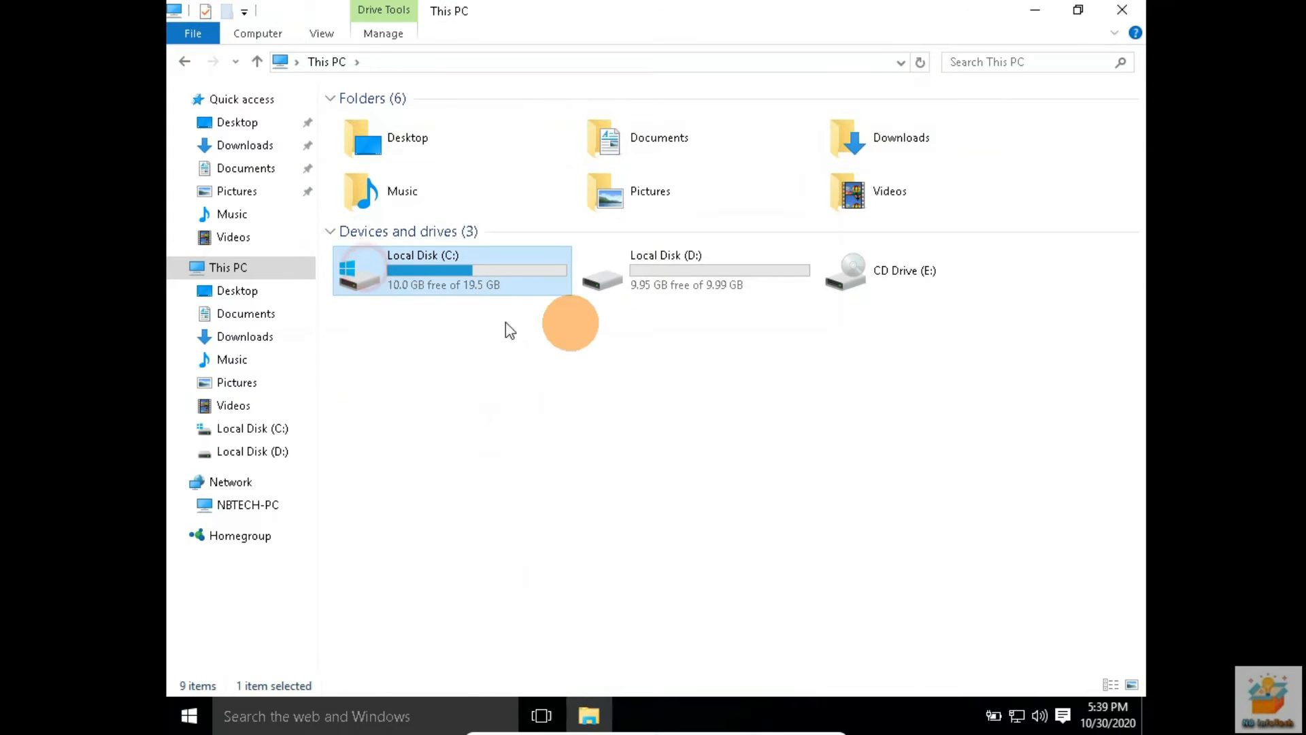
pyautogui.click(704, 269)
pyautogui.click(840, 272)
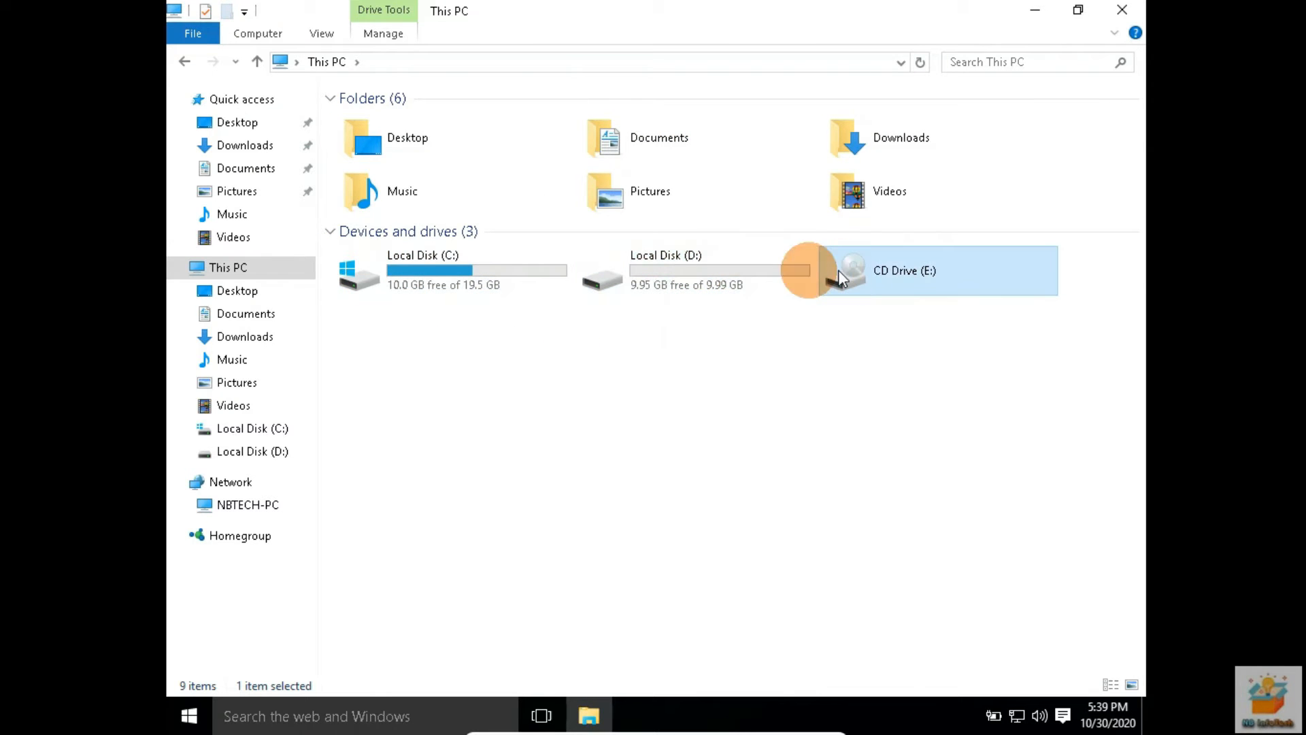
pyautogui.click(725, 386)
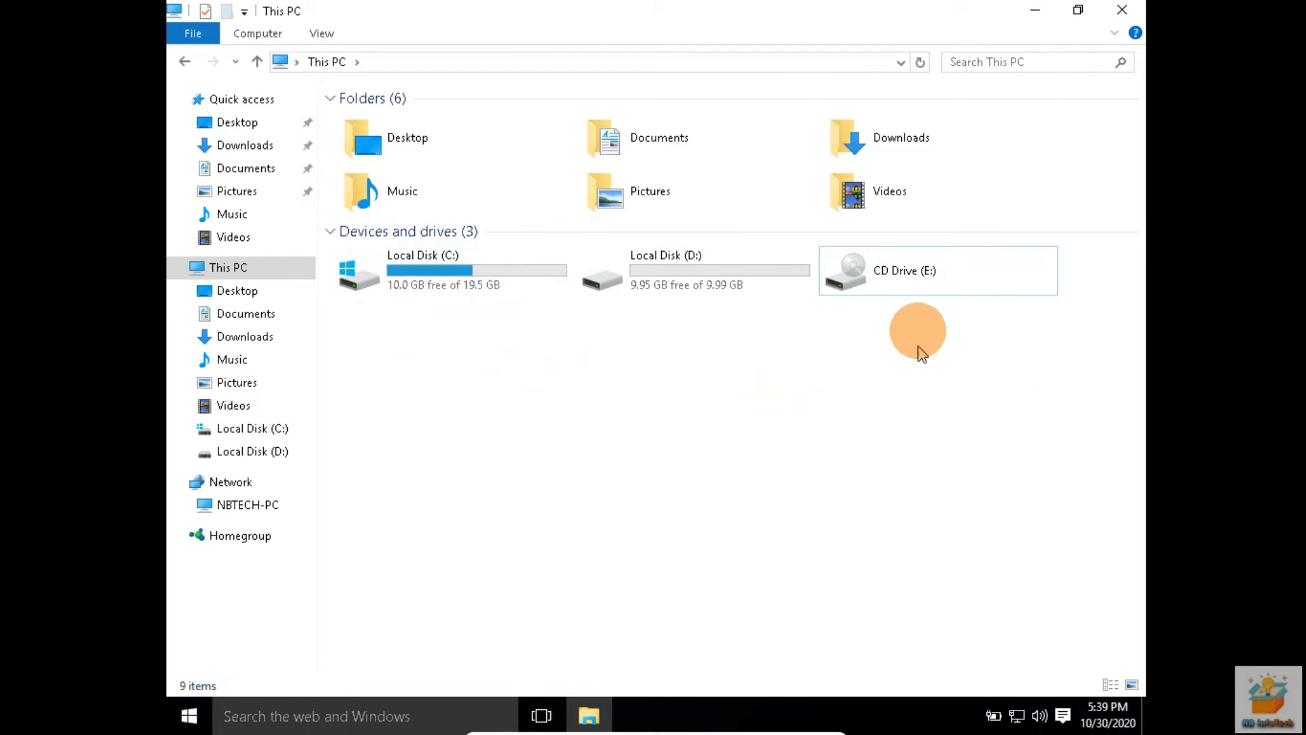
pyautogui.click(1016, 715)
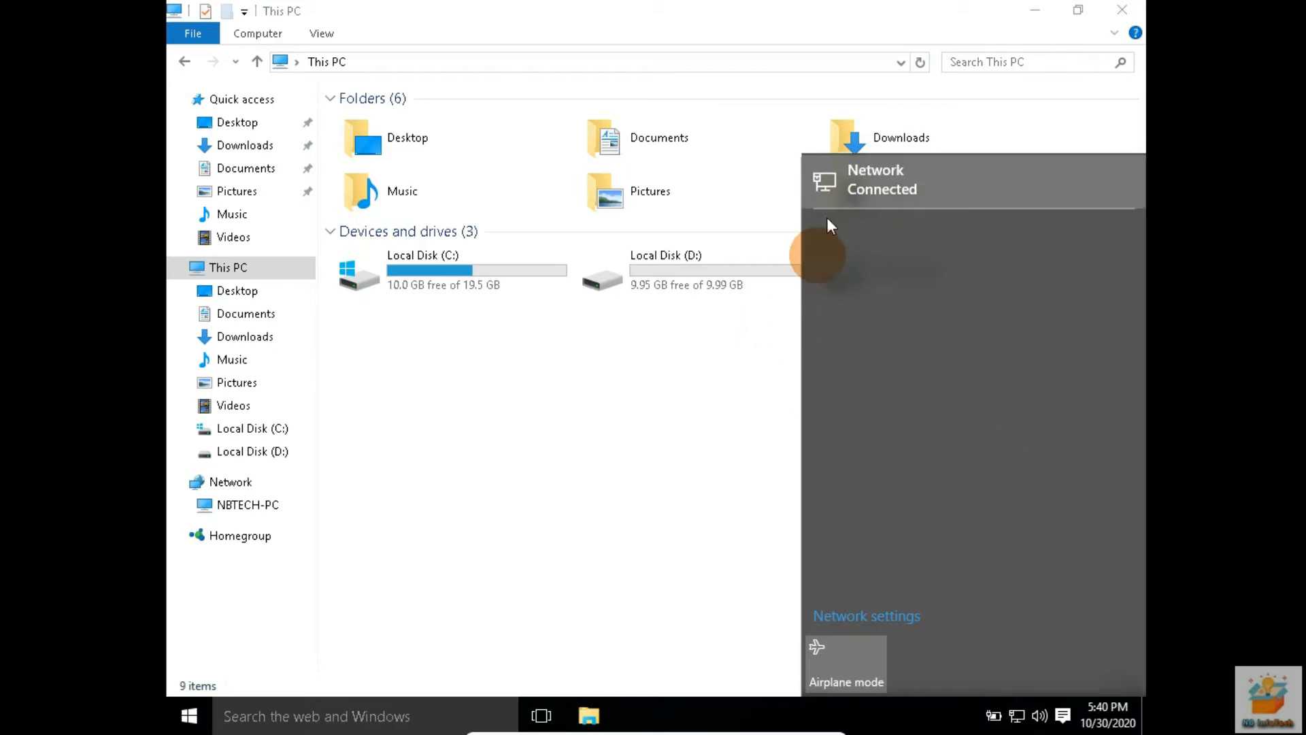
pyautogui.click(602, 425)
# Review the virtual machine's shared folder and USB device filter settings, then dismiss the Guest Additions notice
pyautogui.moveTo(617, 731)
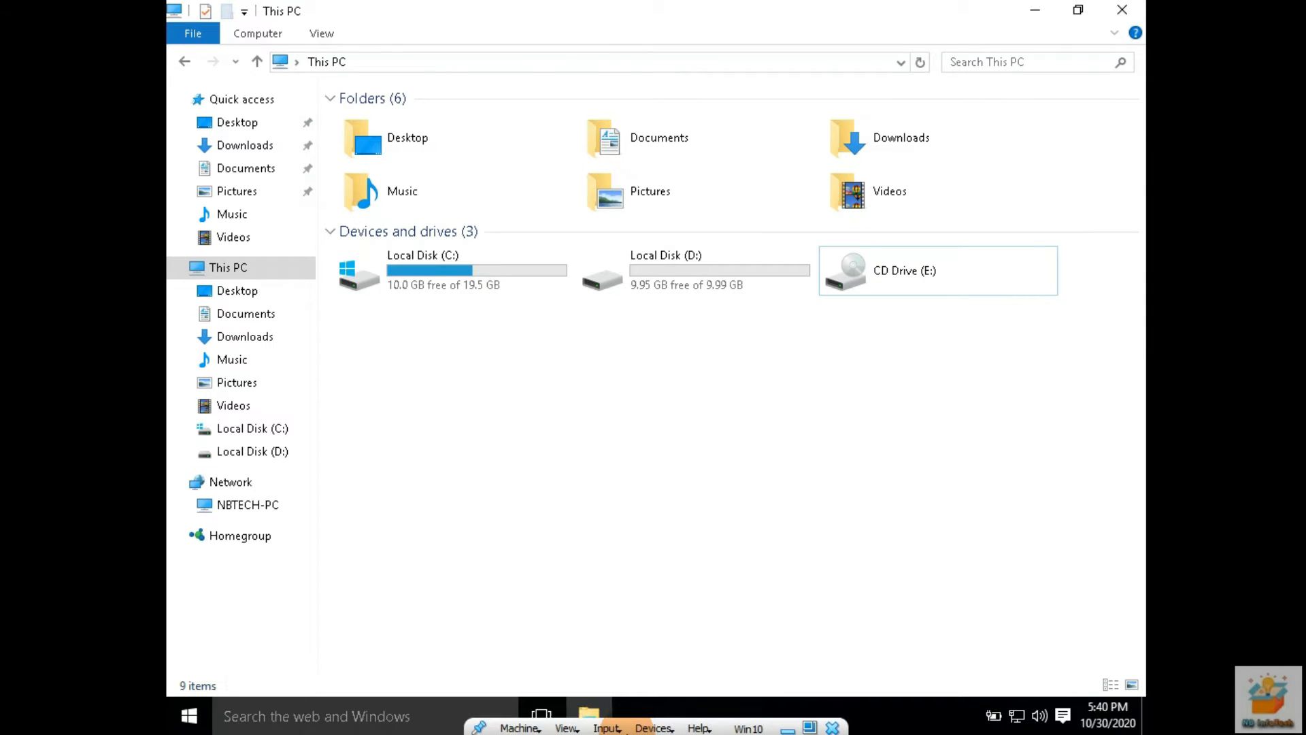
pyautogui.click(655, 725)
pyautogui.moveTo(653, 650)
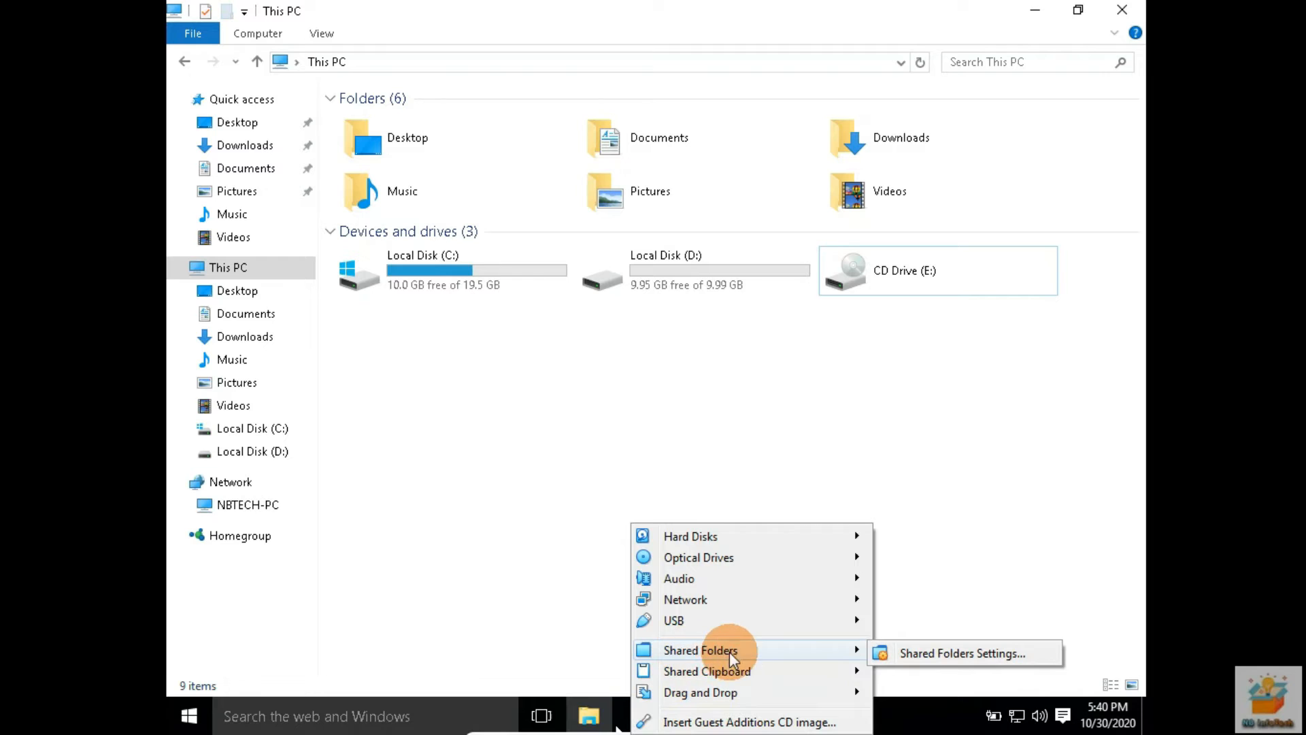
pyautogui.click(953, 653)
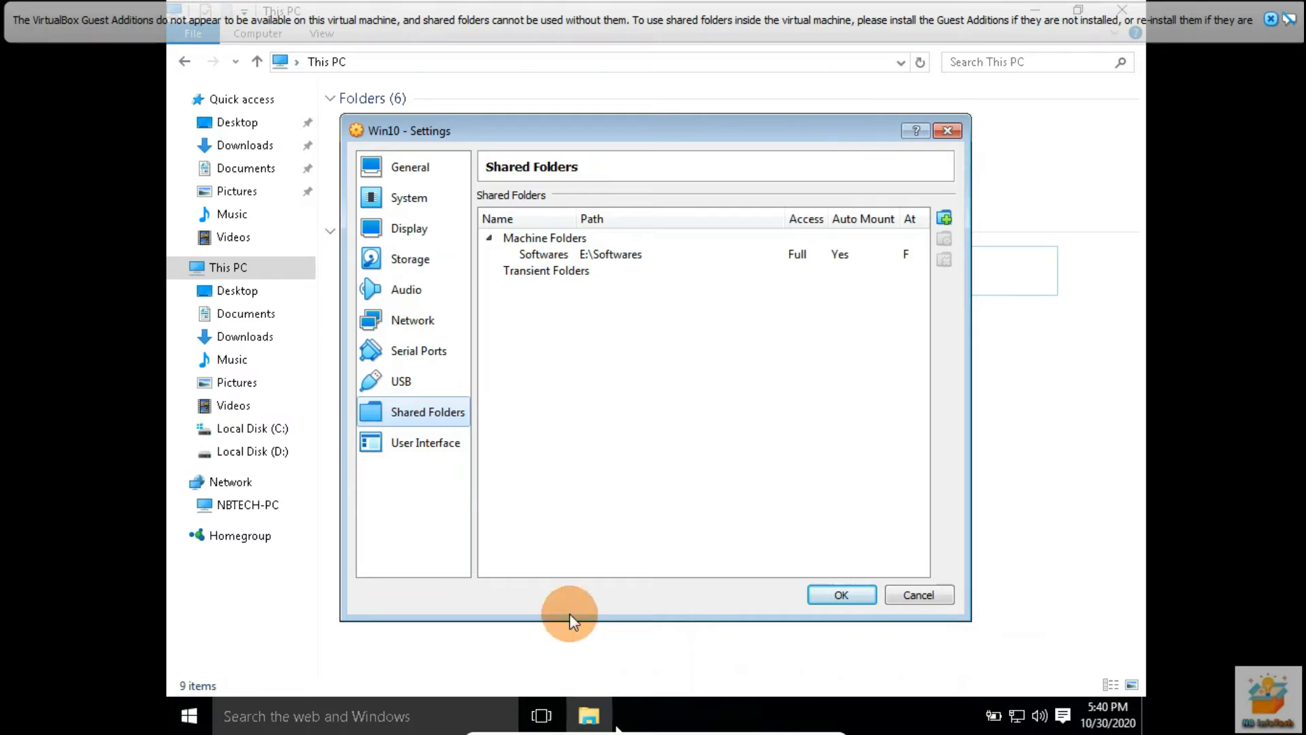
pyautogui.click(600, 253)
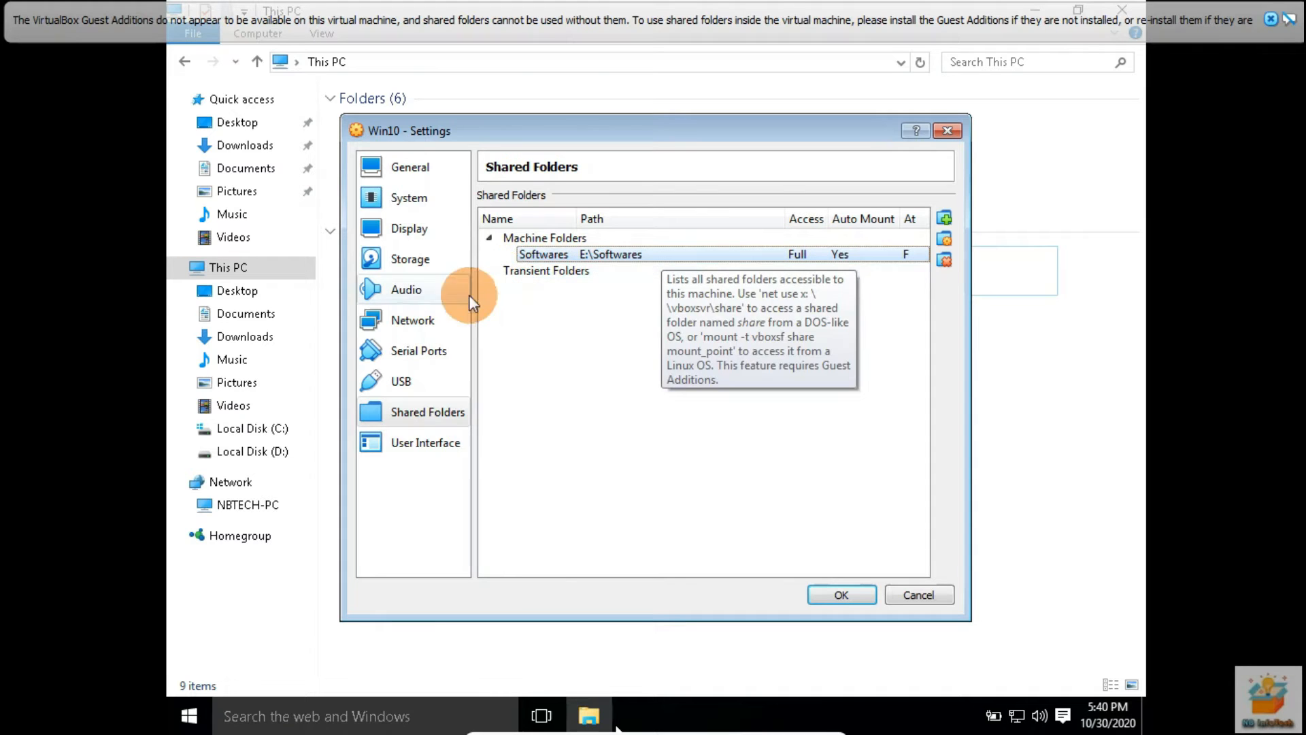
pyautogui.click(401, 380)
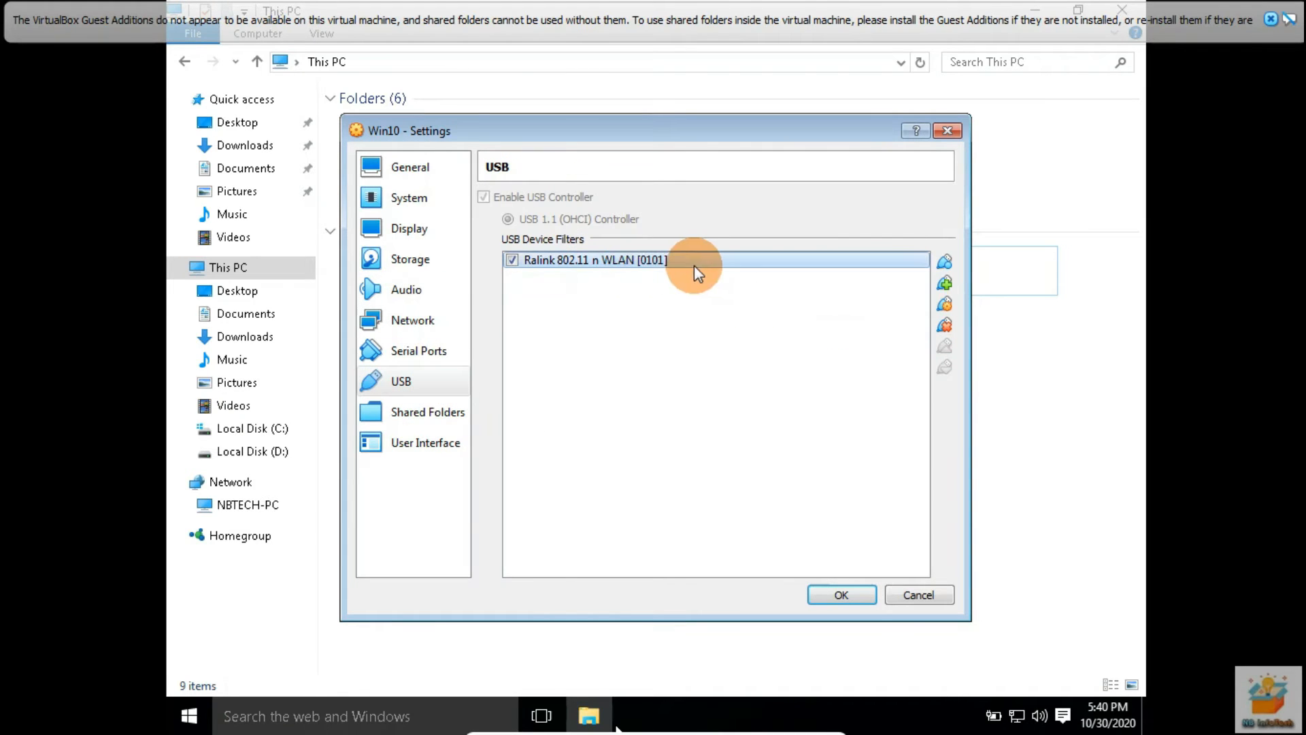
pyautogui.moveTo(596, 266)
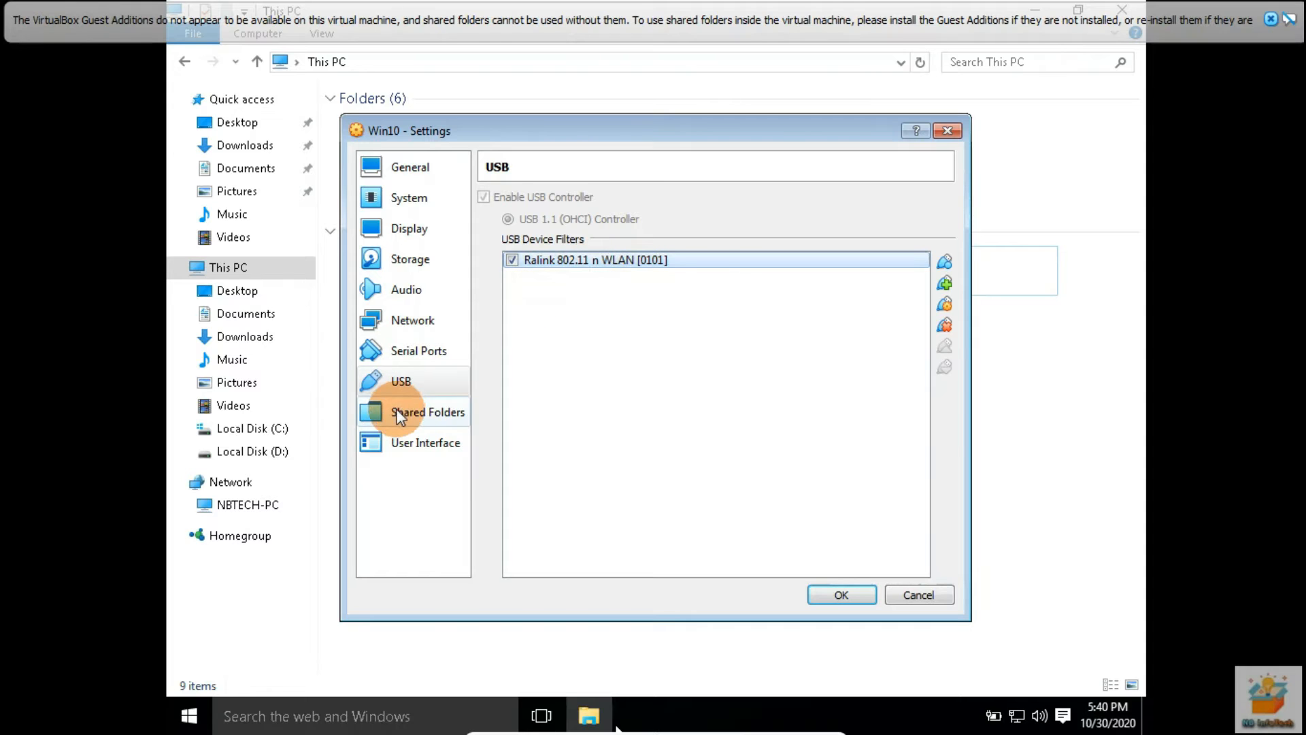
pyautogui.click(842, 594)
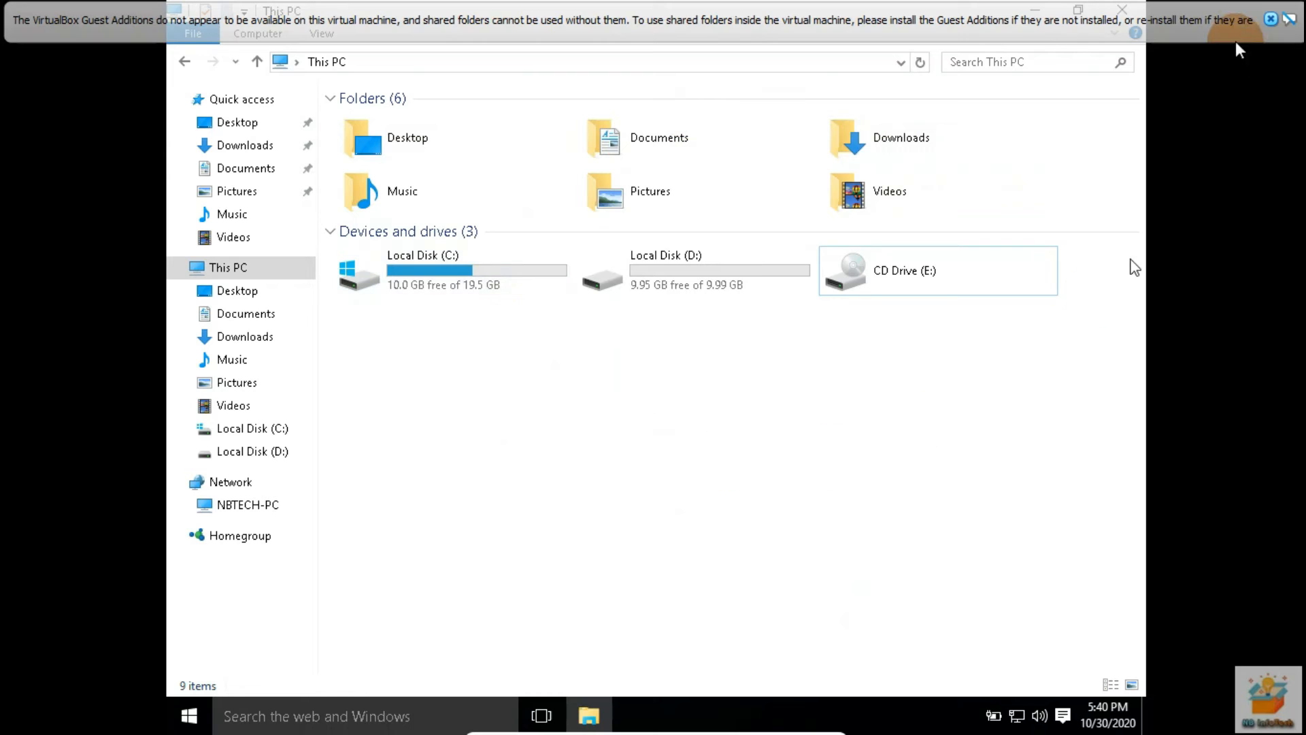
pyautogui.click(1269, 19)
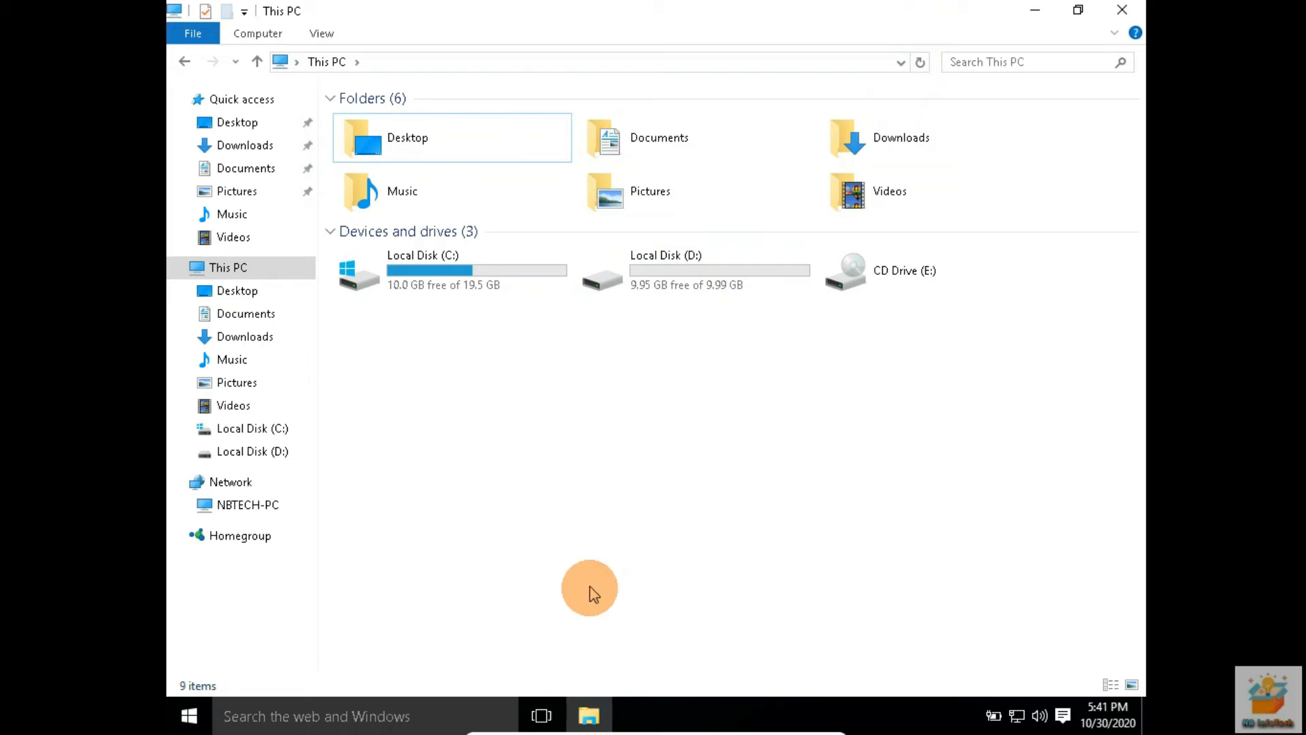
# Insert the Guest Additions CD image into the virtual machine
pyautogui.moveTo(617, 731)
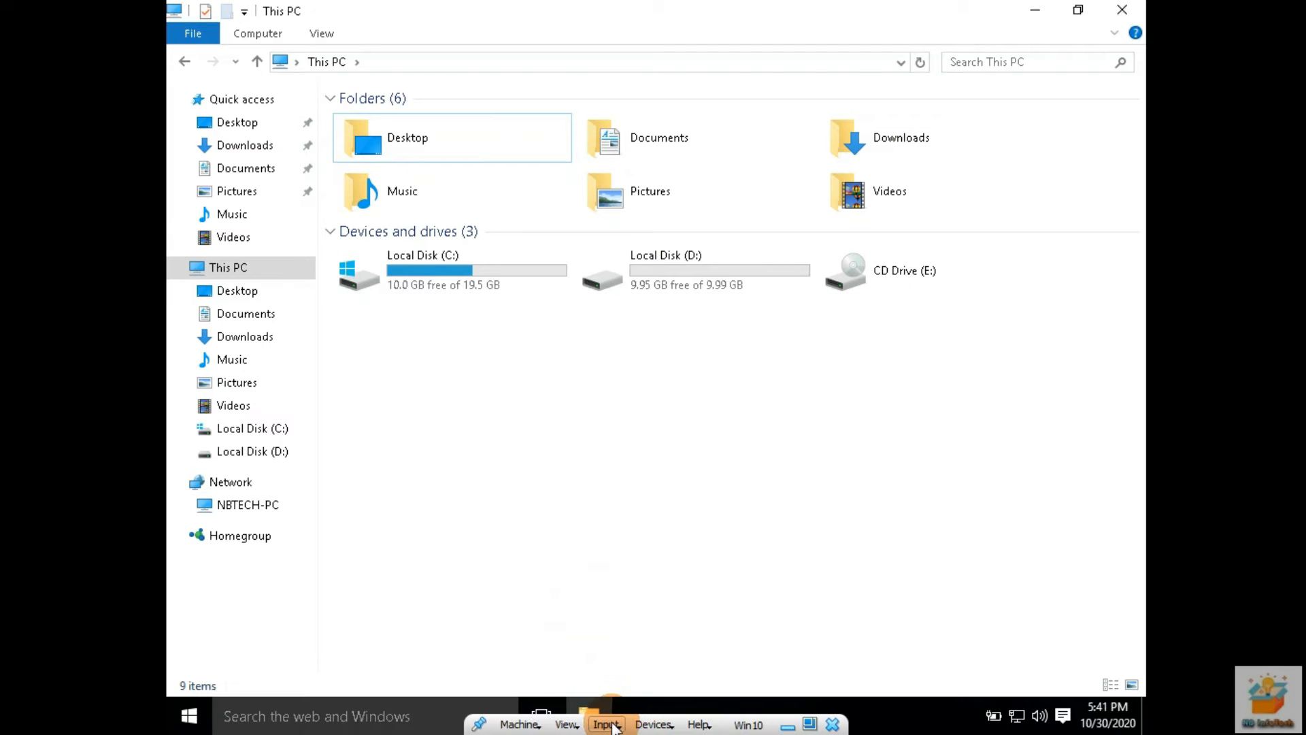
pyautogui.click(653, 725)
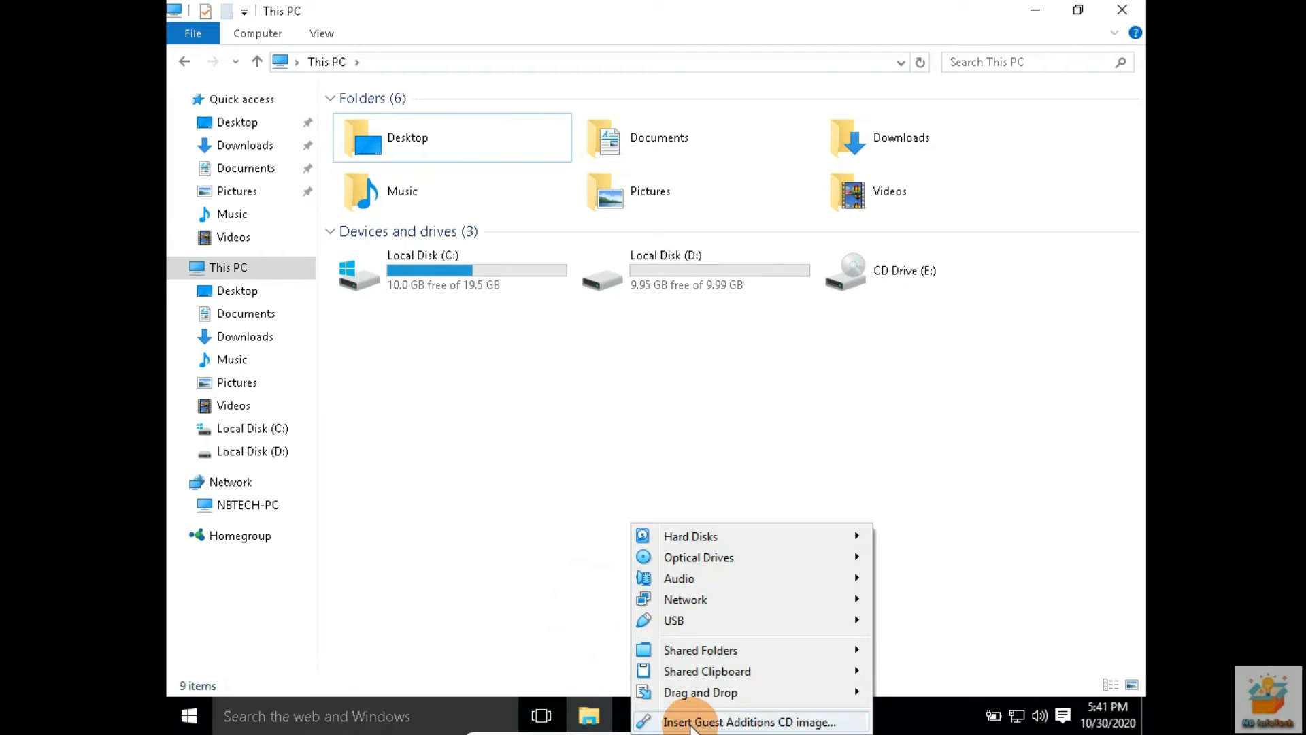
pyautogui.click(727, 724)
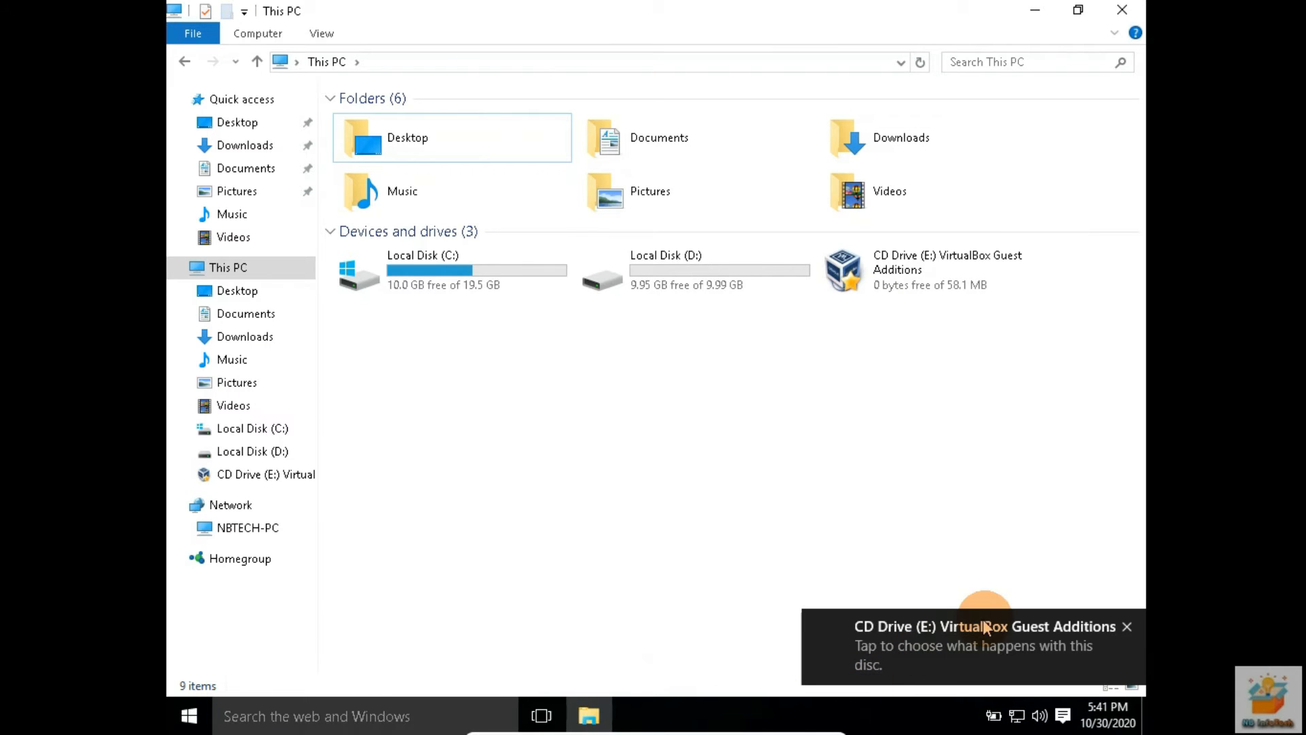
pyautogui.click(874, 262)
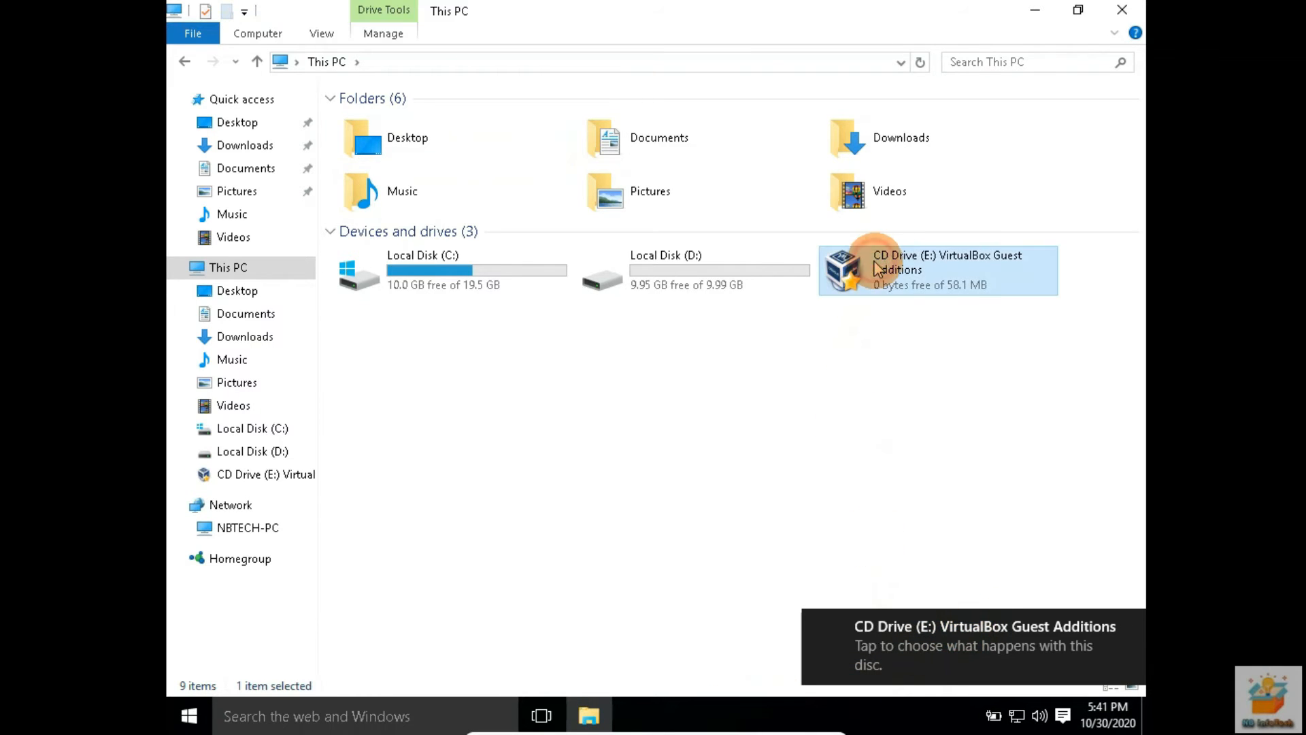
pyautogui.doubleClick(901, 270)
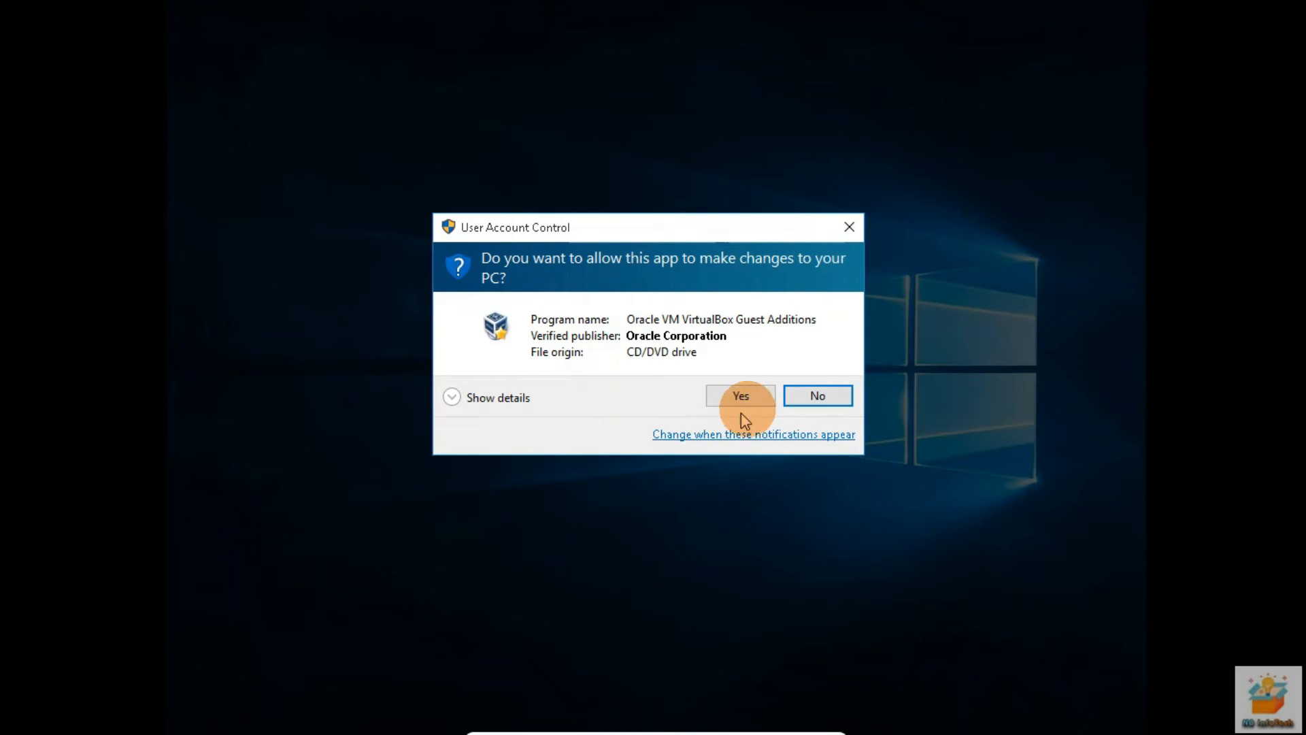
pyautogui.click(809, 396)
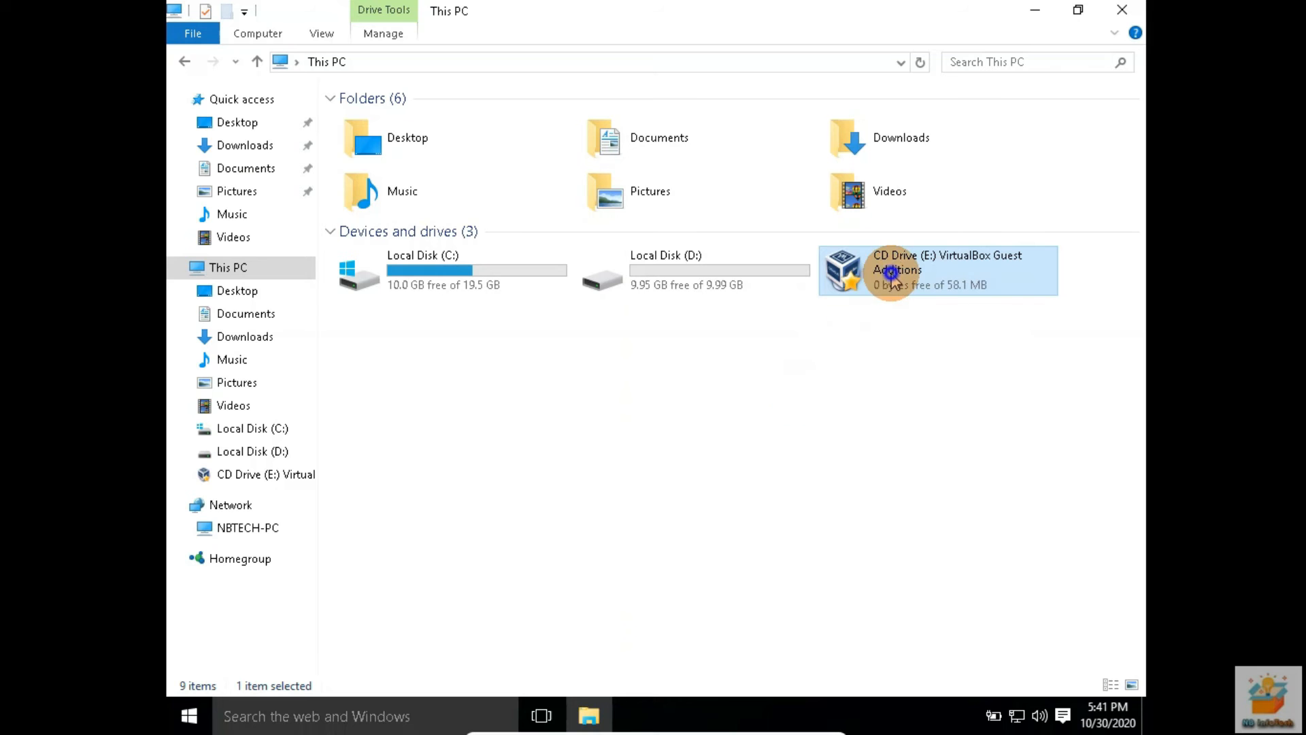
# Open the contents of the Guest Additions CD and run VBoxWindowsAdditions as administrator, allowing it to make changes
pyautogui.rightClick(842, 274)
pyautogui.click(884, 331)
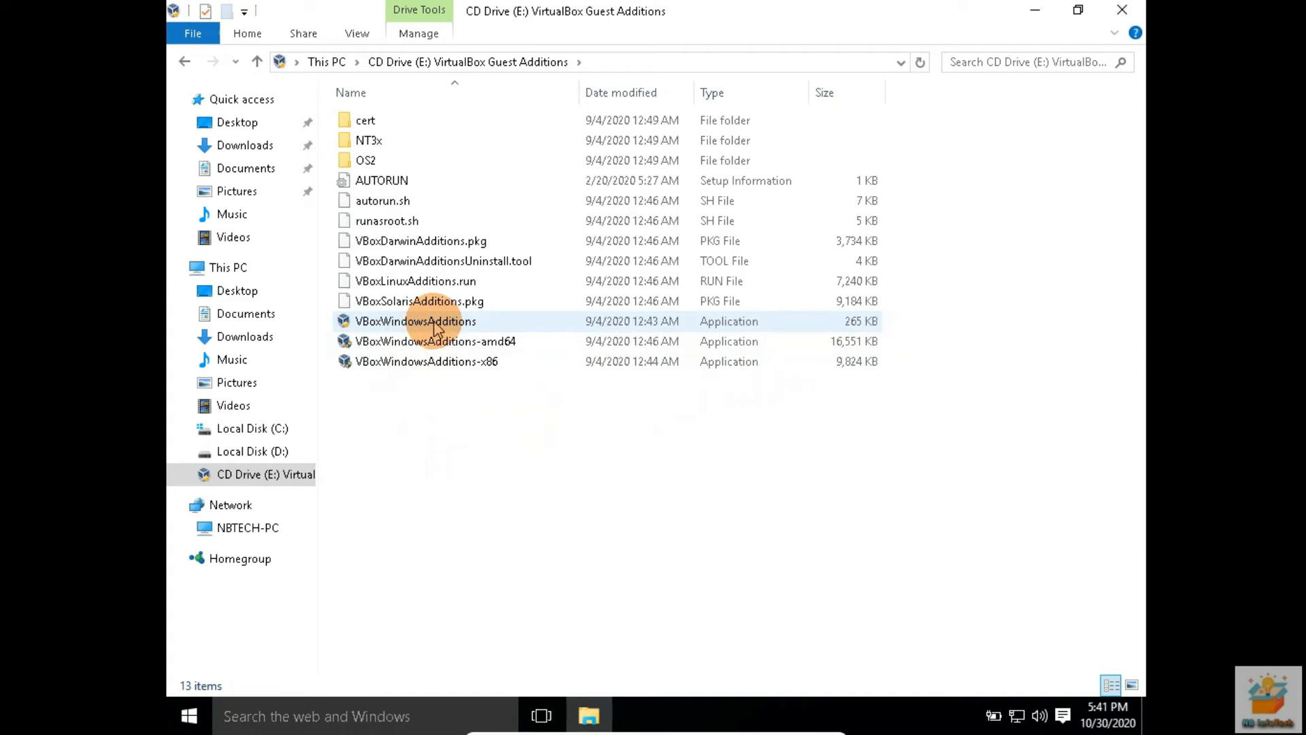
pyautogui.click(427, 328)
pyautogui.rightClick(427, 327)
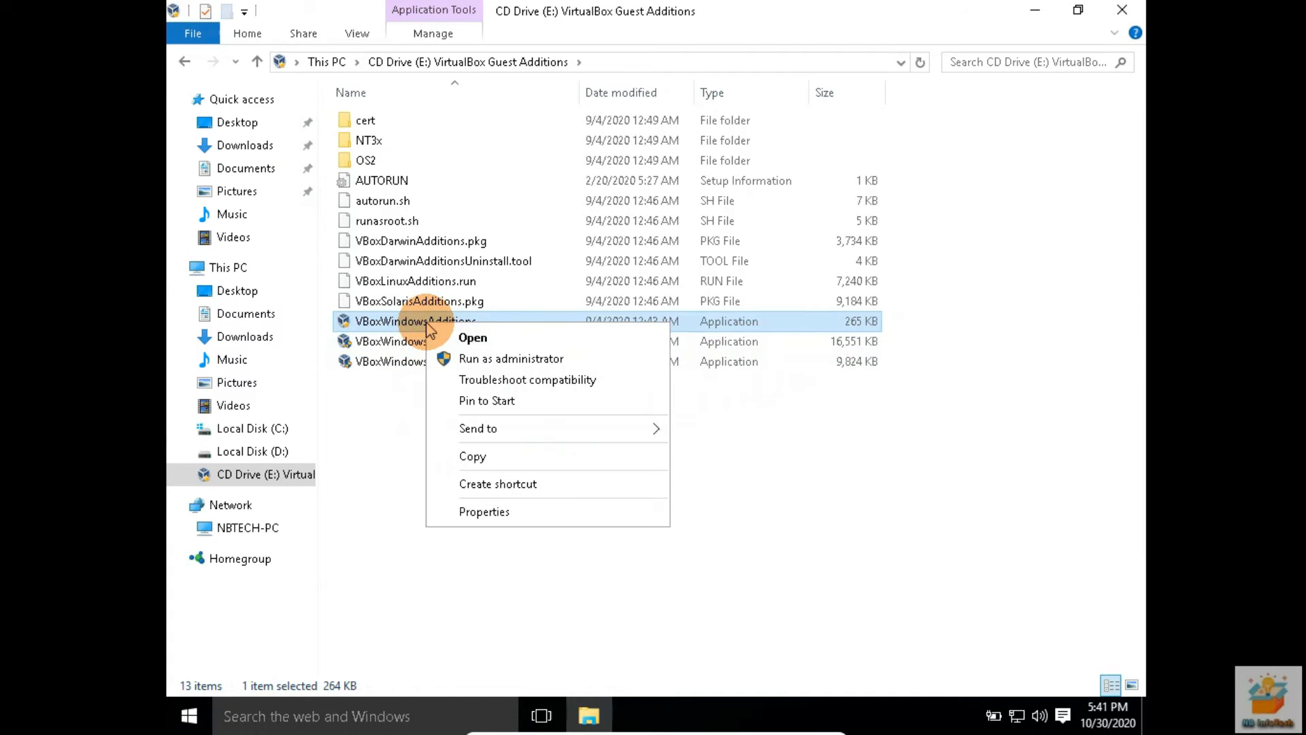
pyautogui.click(489, 360)
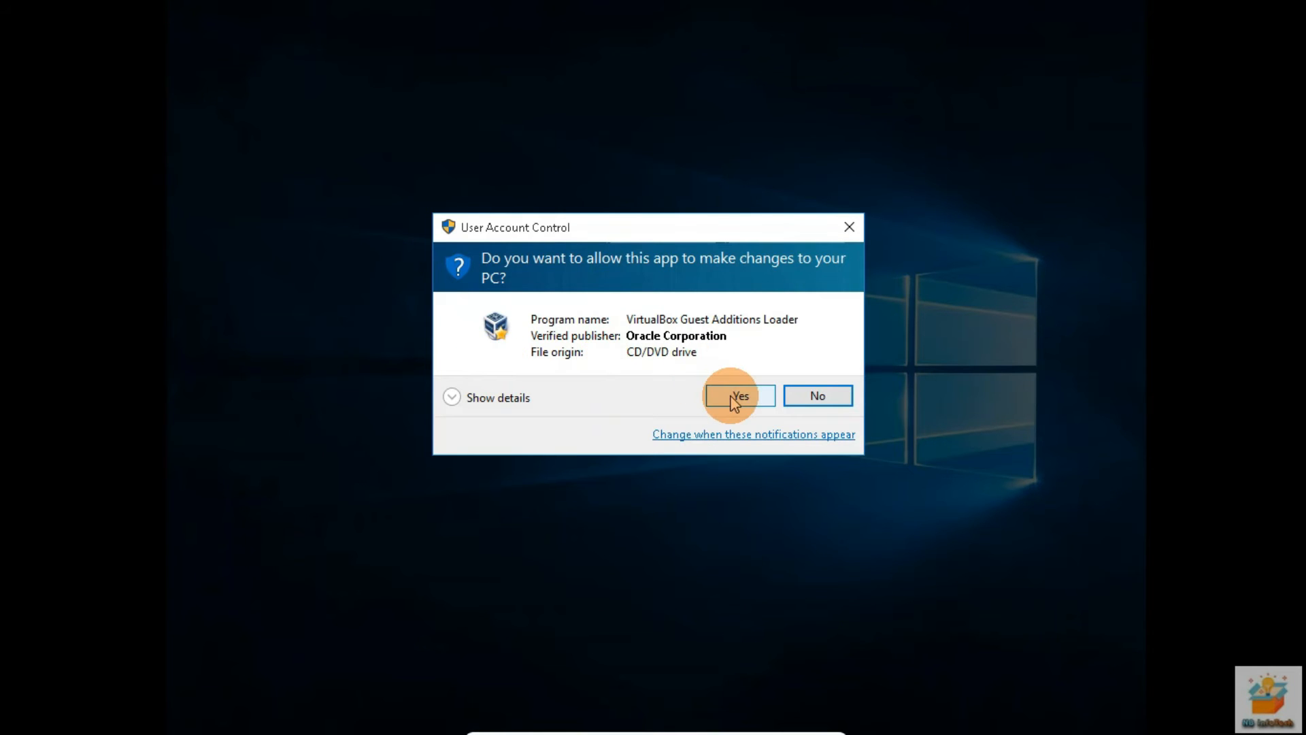
pyautogui.click(735, 401)
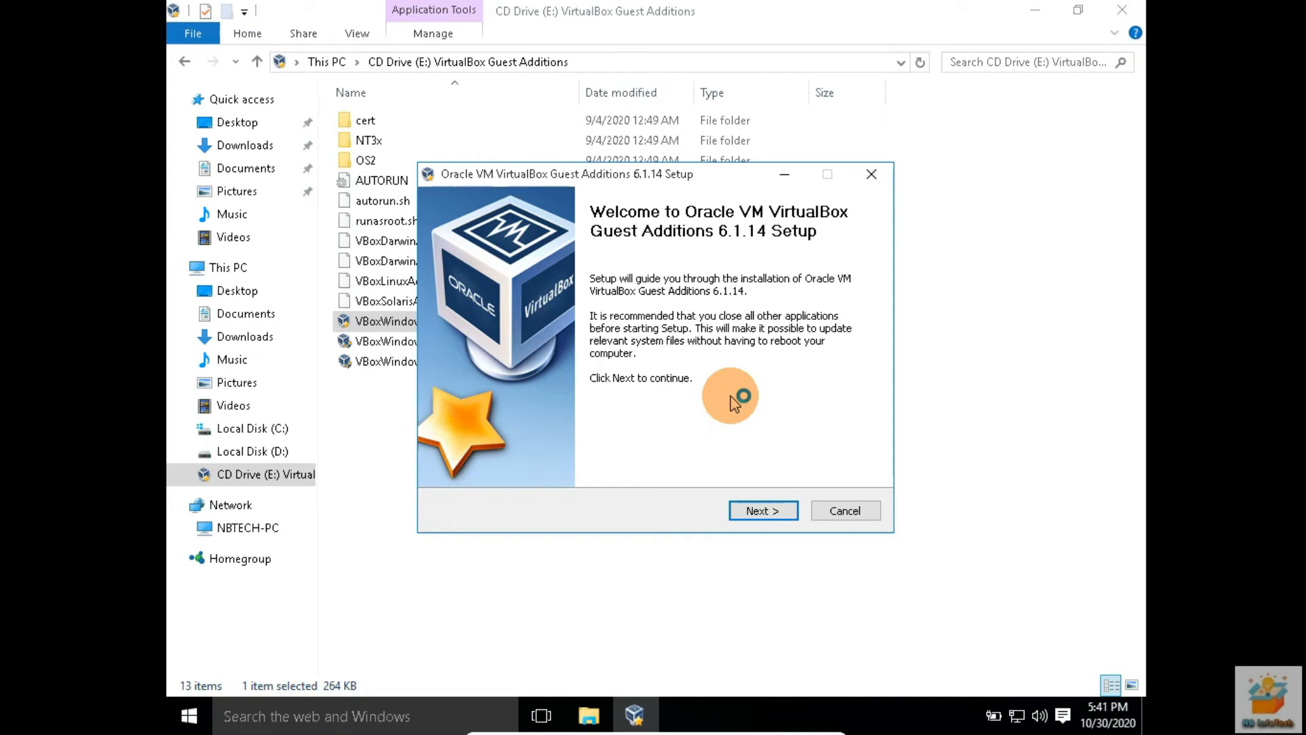
# Install Guest Additions 6.1.14 in the default folder with the default components, accepting the Oracle Corporation device software
pyautogui.click(756, 510)
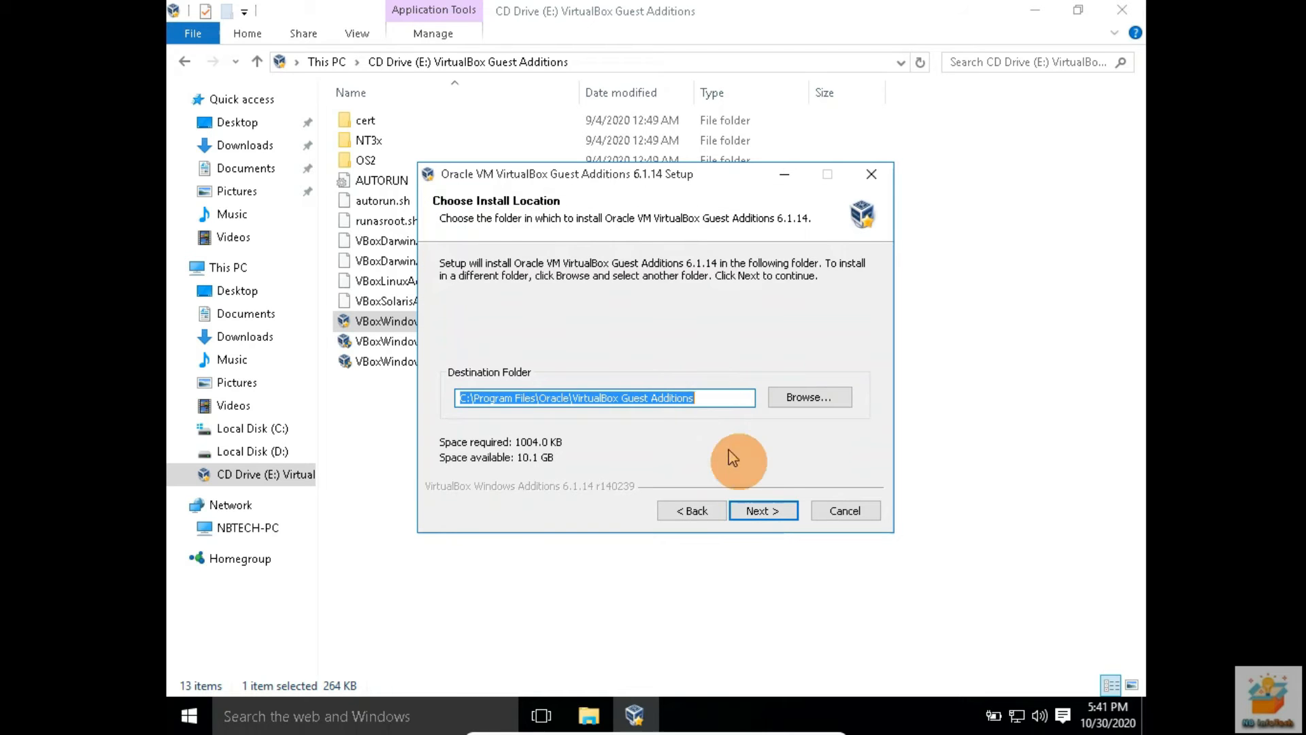
pyautogui.click(762, 510)
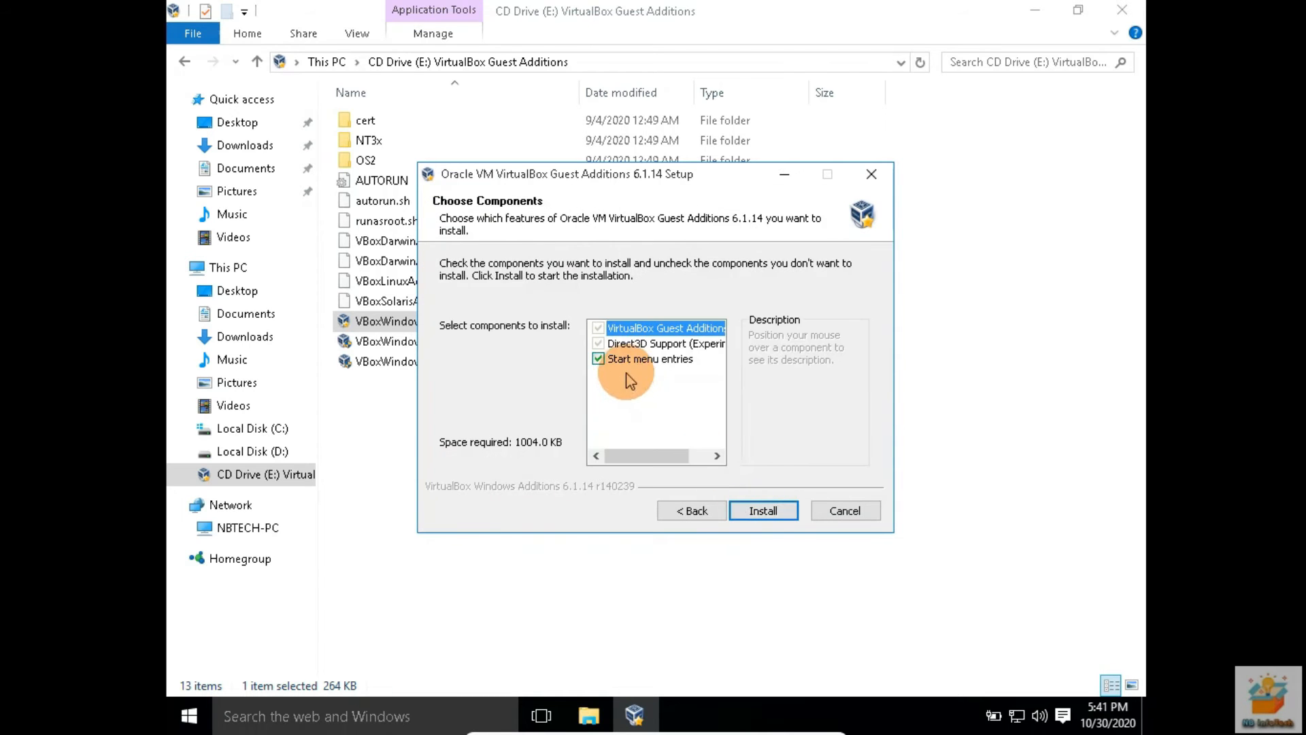
pyautogui.moveTo(619, 360)
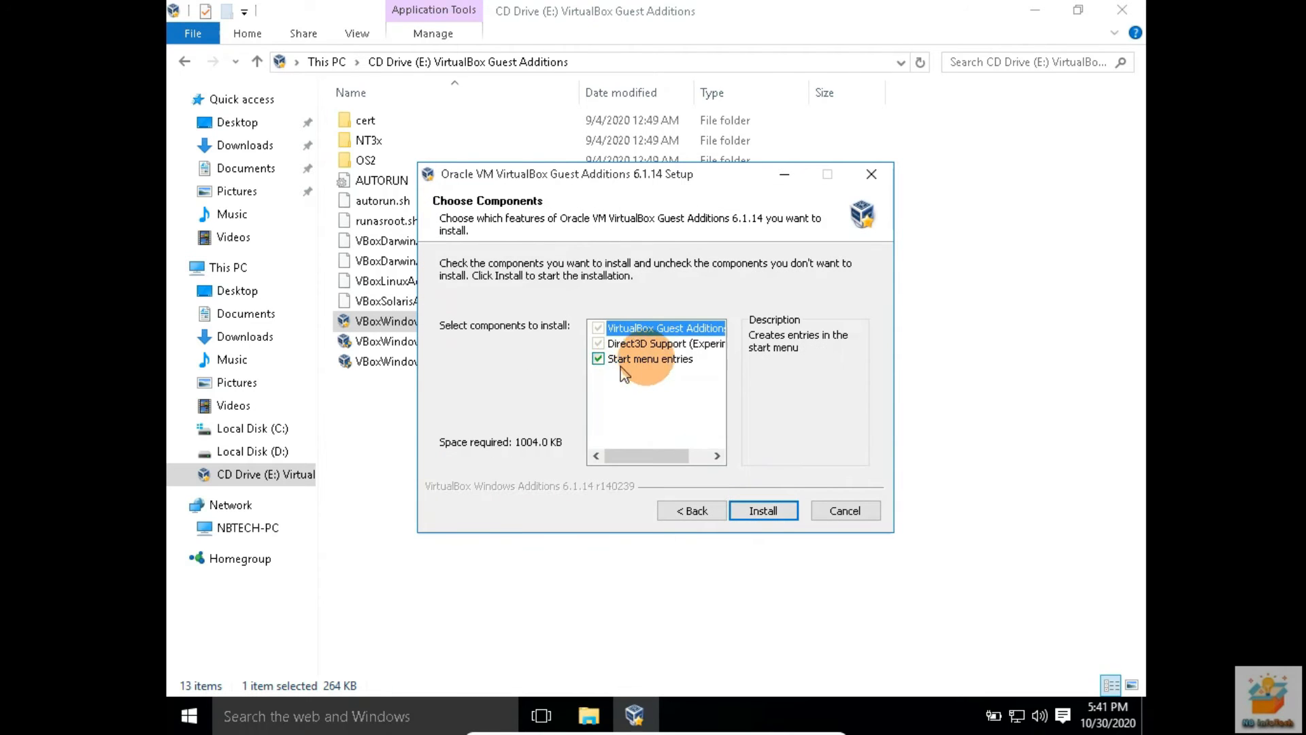
pyautogui.click(759, 510)
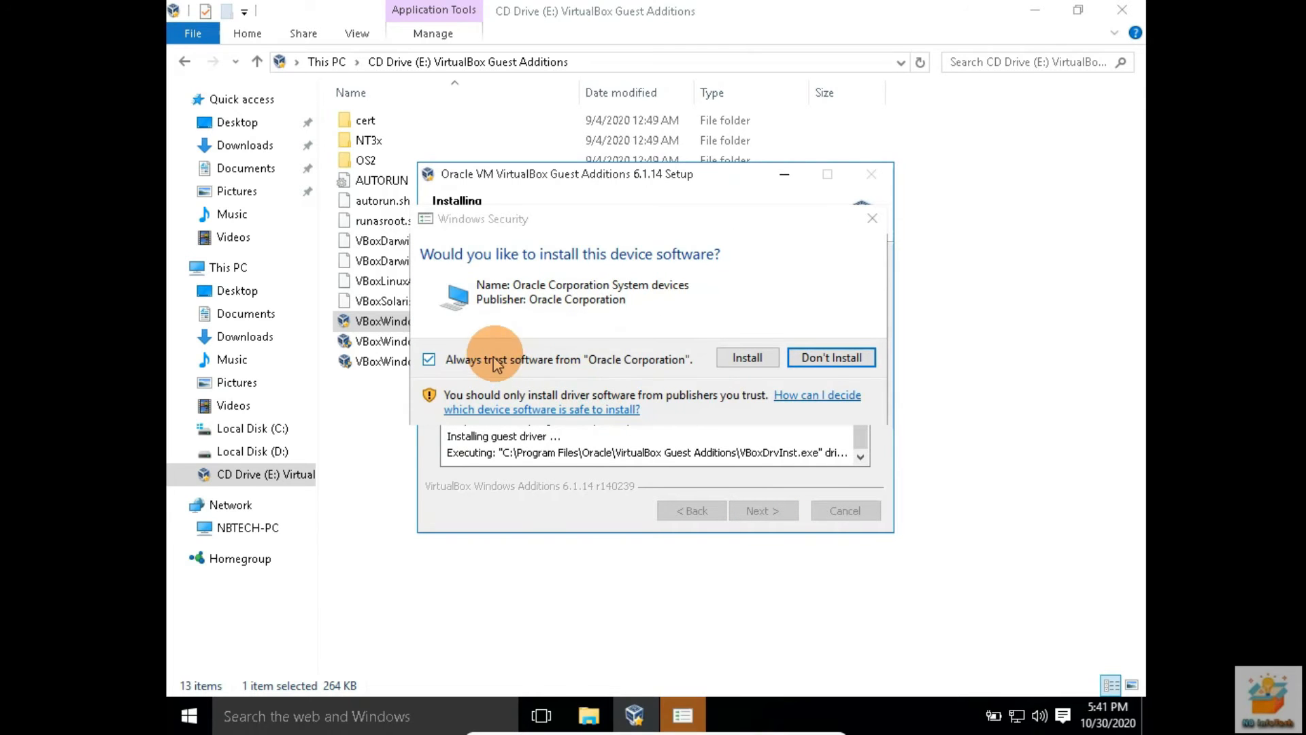
pyautogui.click(742, 357)
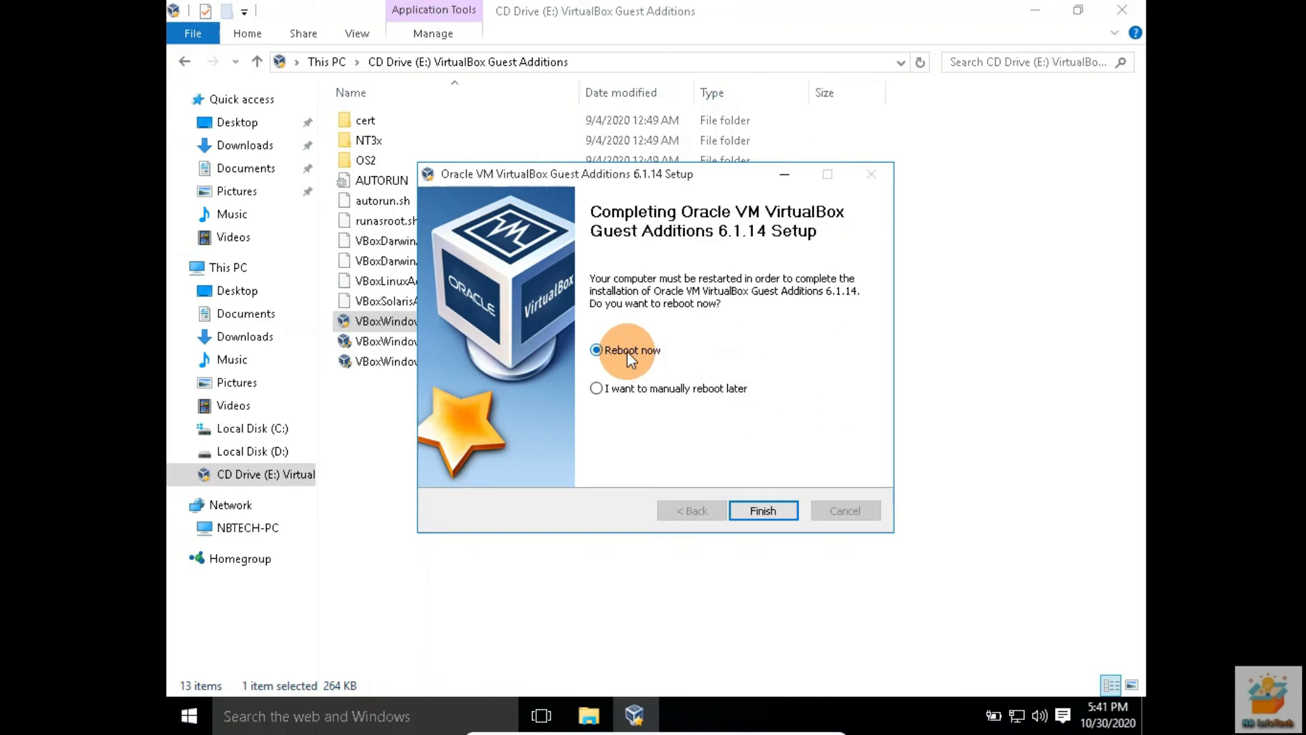
# Close the Guest Additions CD folder and check the drives under This PC in a new File Explorer window
pyautogui.click(1115, 11)
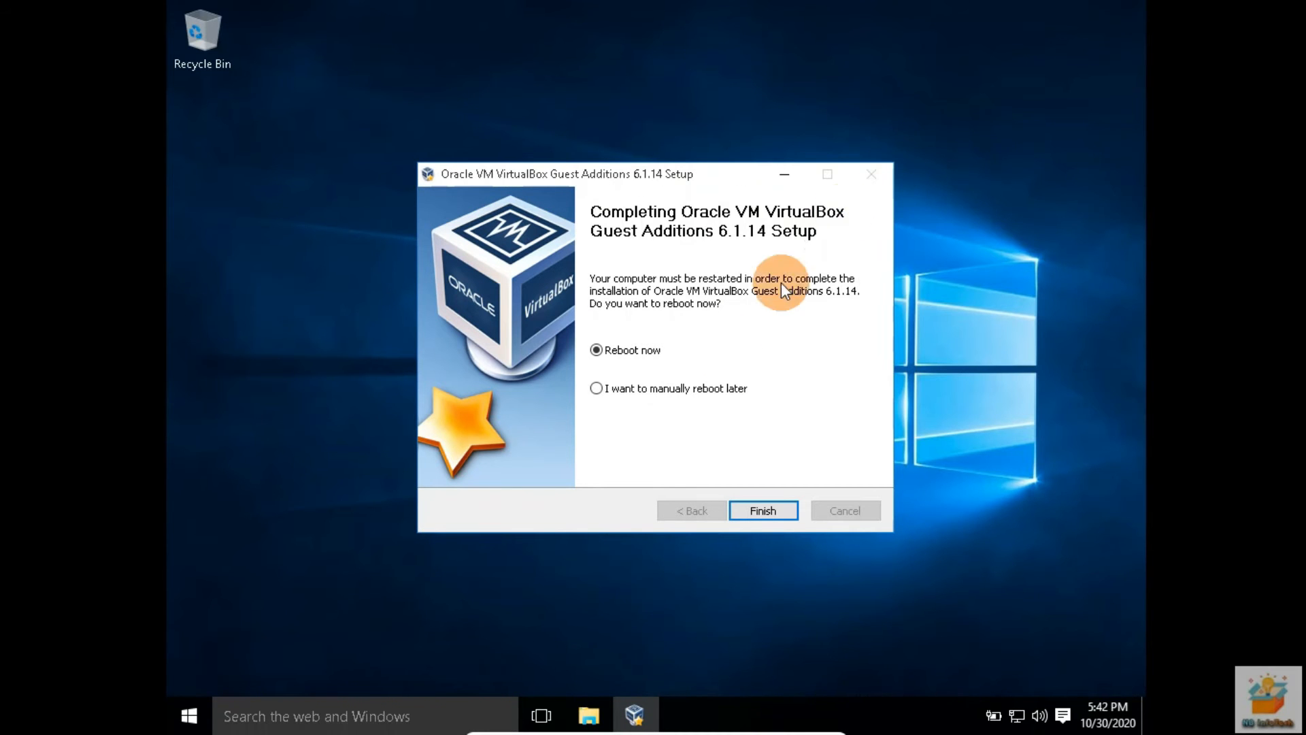
pyautogui.click(589, 714)
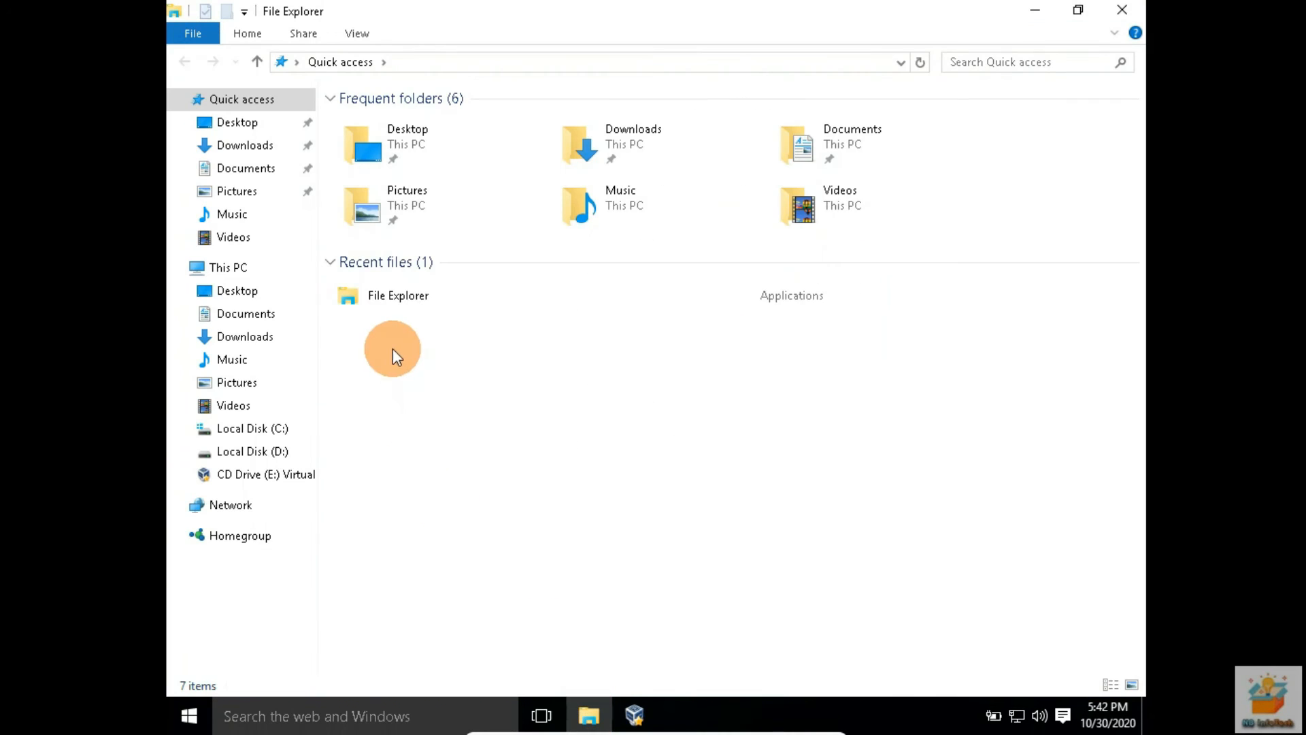
pyautogui.click(234, 269)
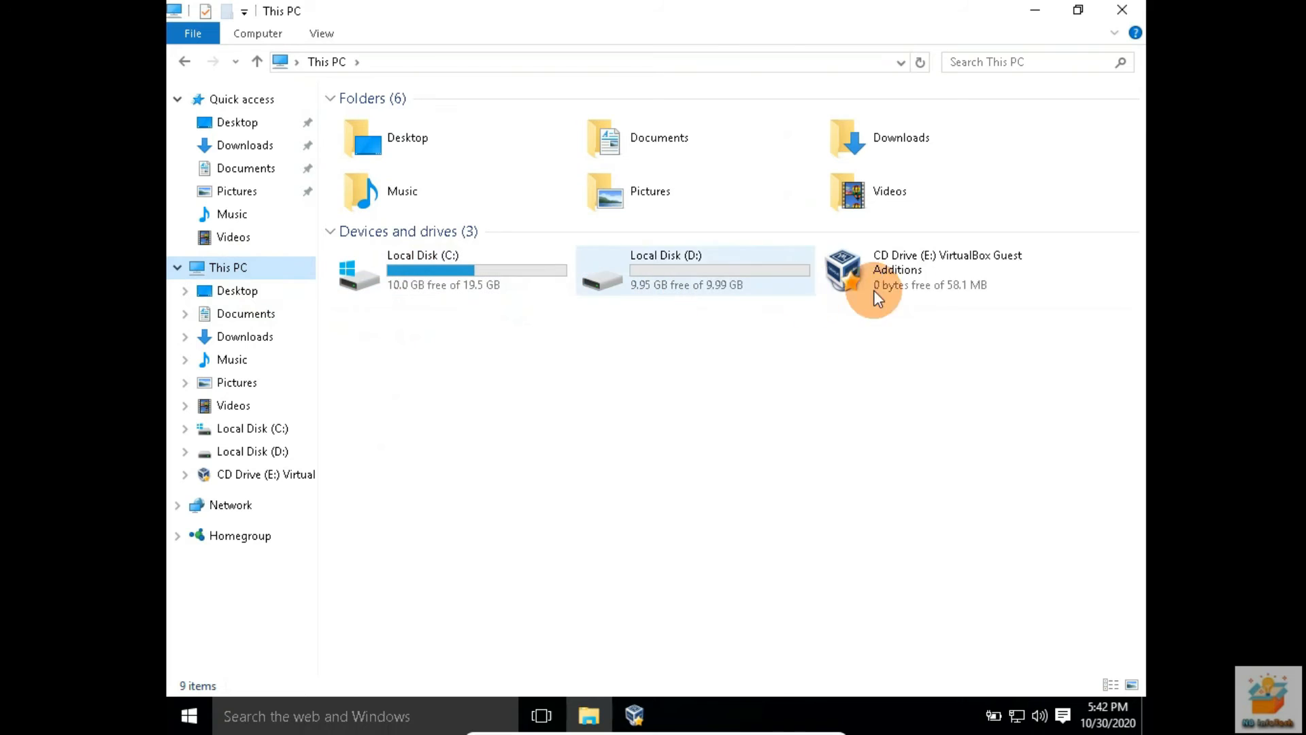
# Return to the Guest Additions setup and finish it with the Reboot now option
pyautogui.click(634, 715)
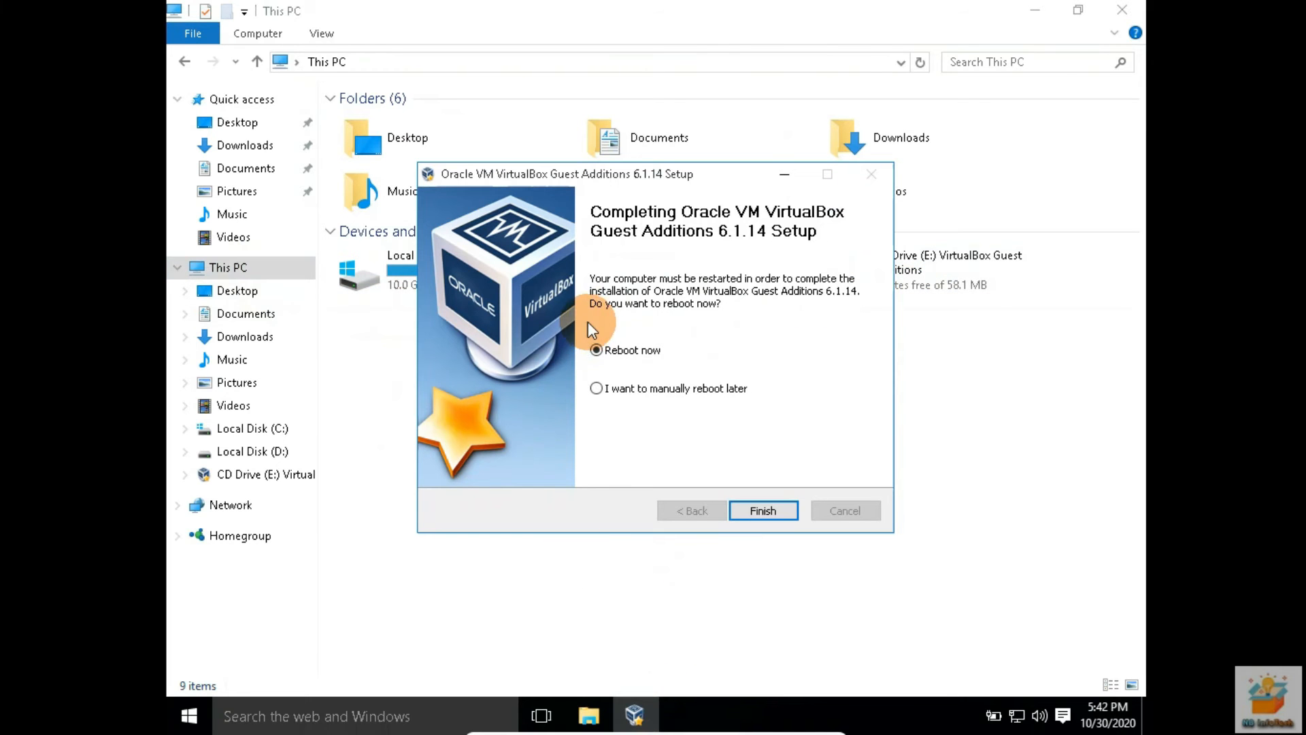
pyautogui.click(763, 510)
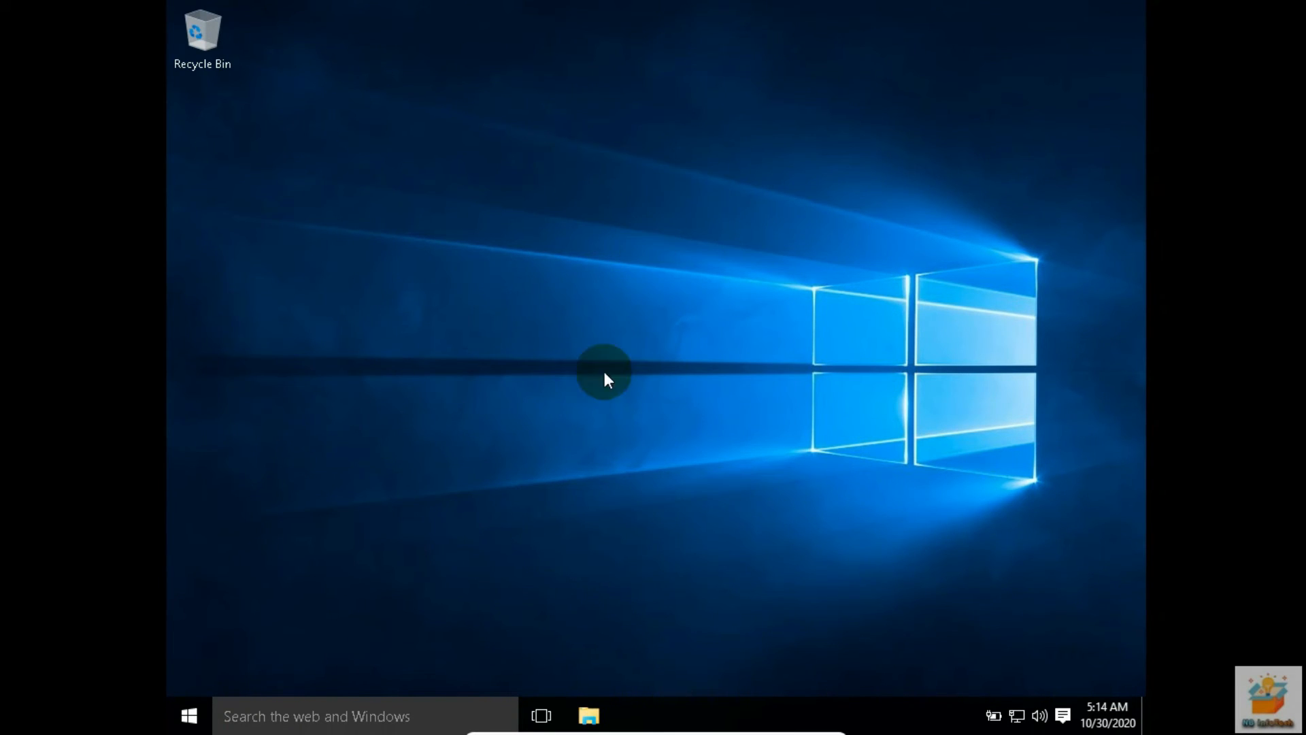
# Check the network connection status of the restarted virtual machine
pyautogui.click(589, 716)
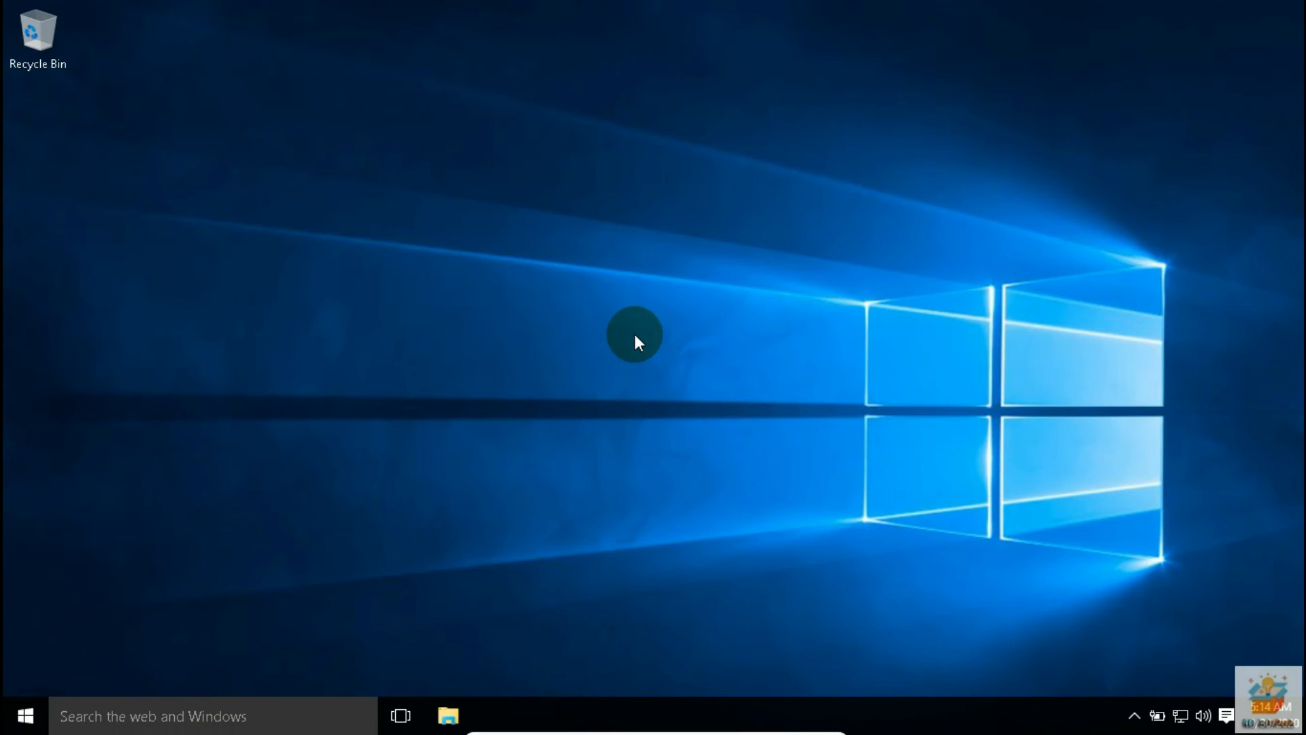
pyautogui.click(1181, 721)
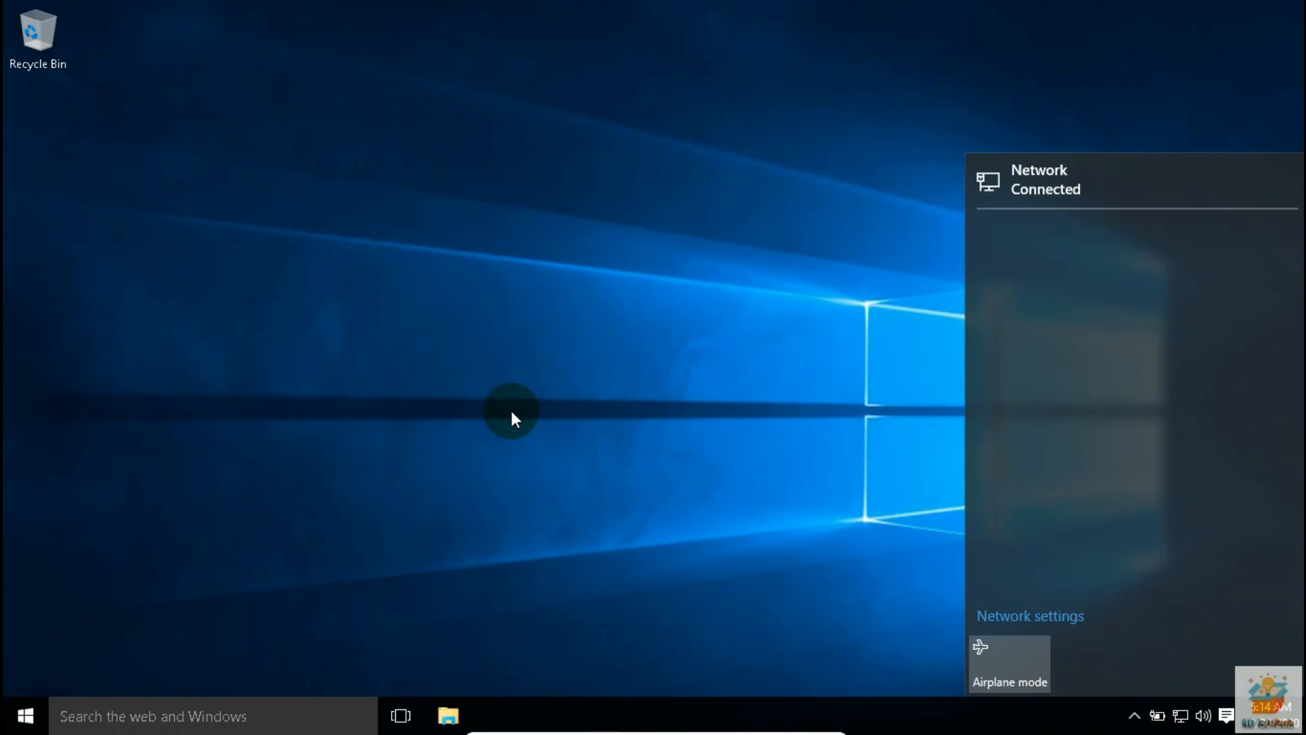
# Check the contents of the shared Softwares (Z:) network drive from This PC, return to the drive overview and close File Explorer
pyautogui.click(511, 410)
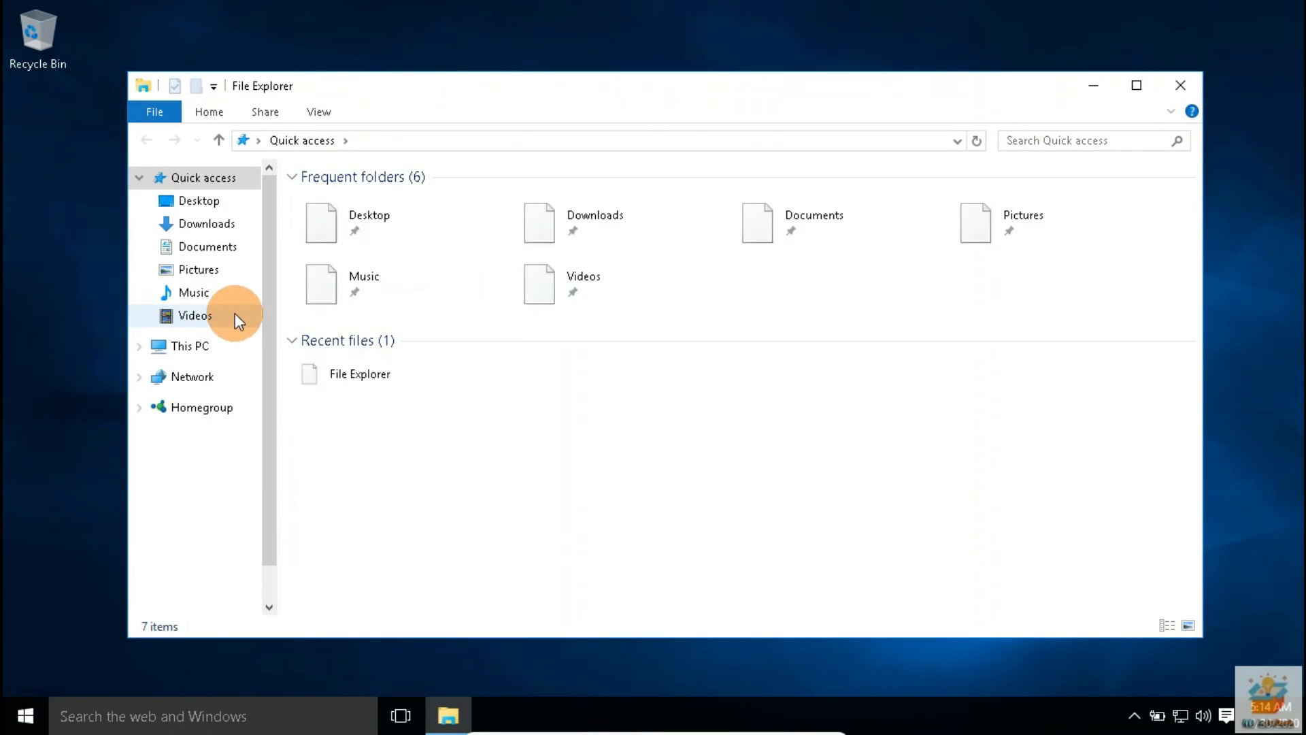
pyautogui.click(192, 348)
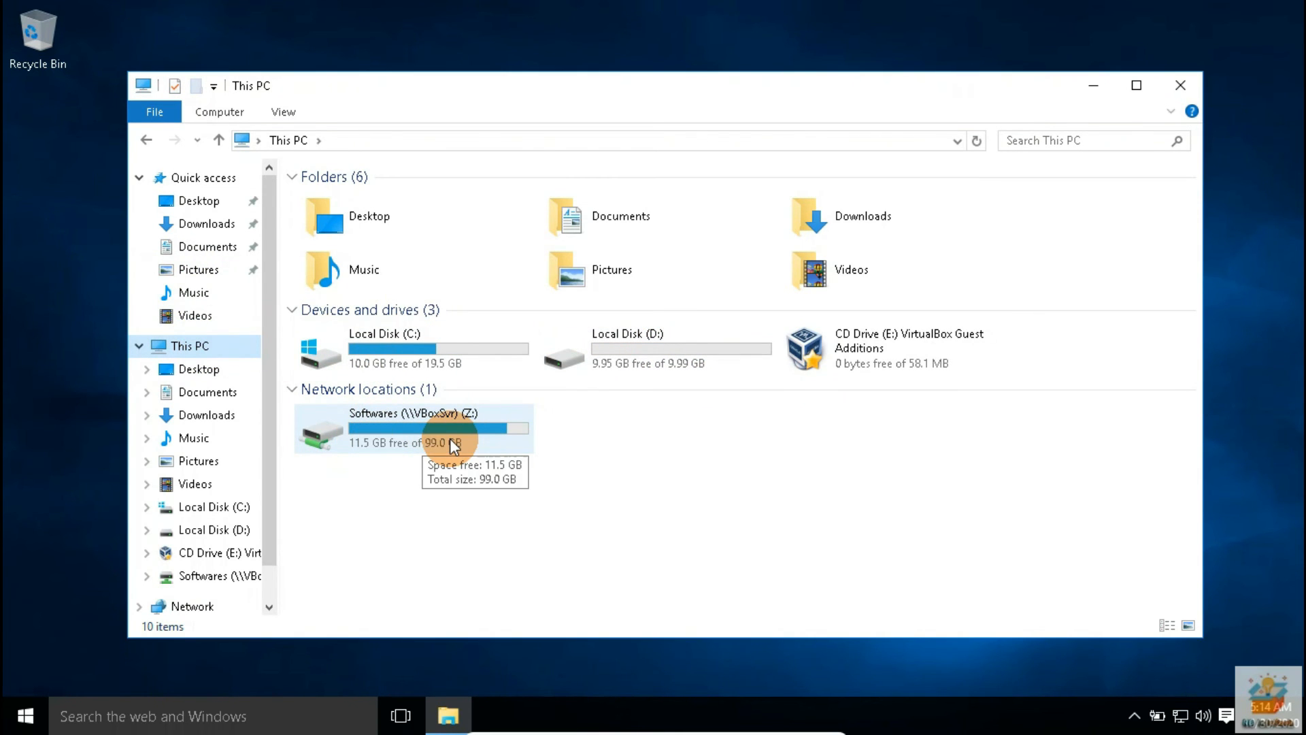
pyautogui.doubleClick(450, 439)
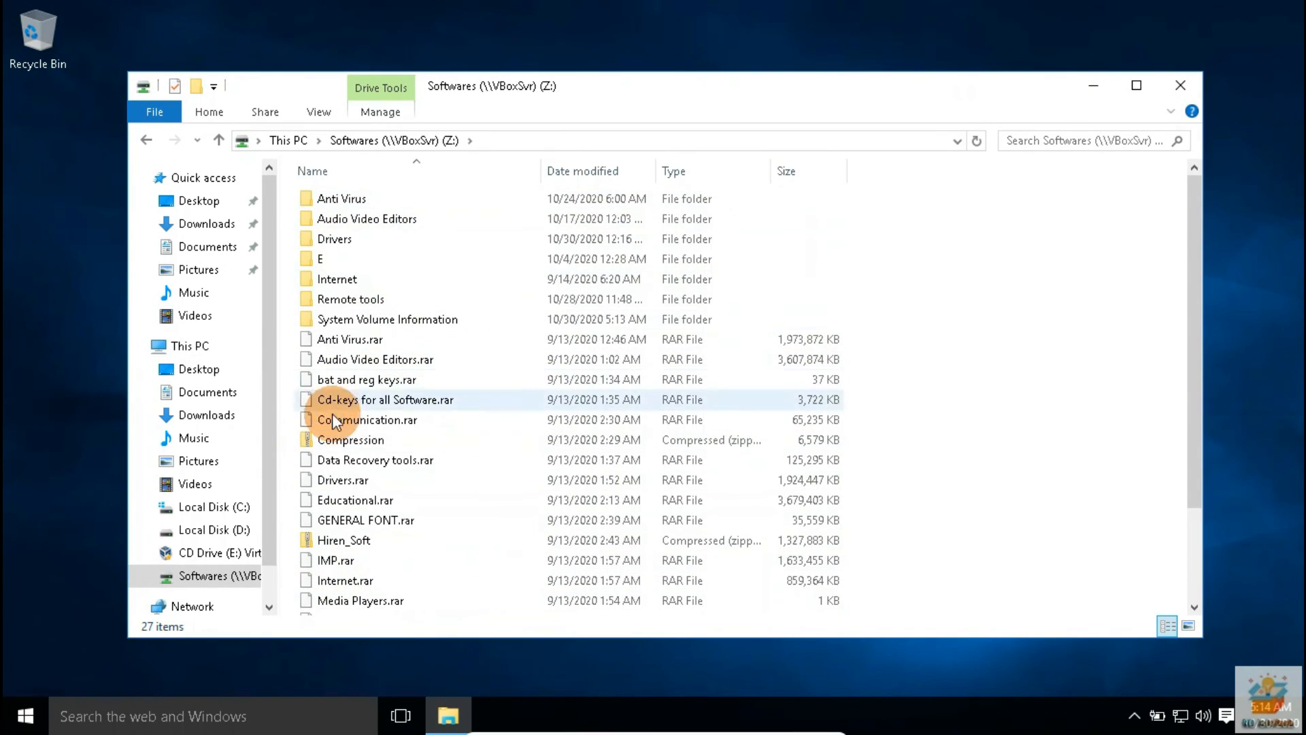
pyautogui.click(298, 137)
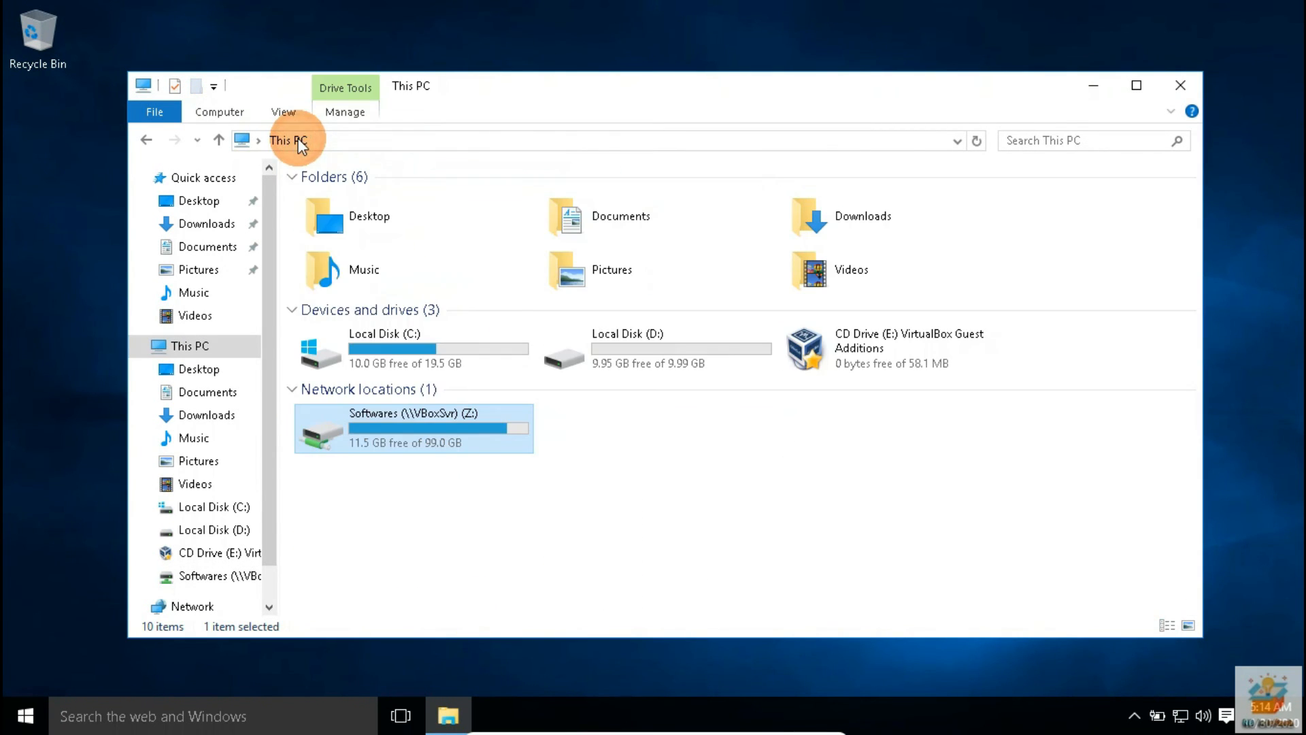
pyautogui.click(651, 426)
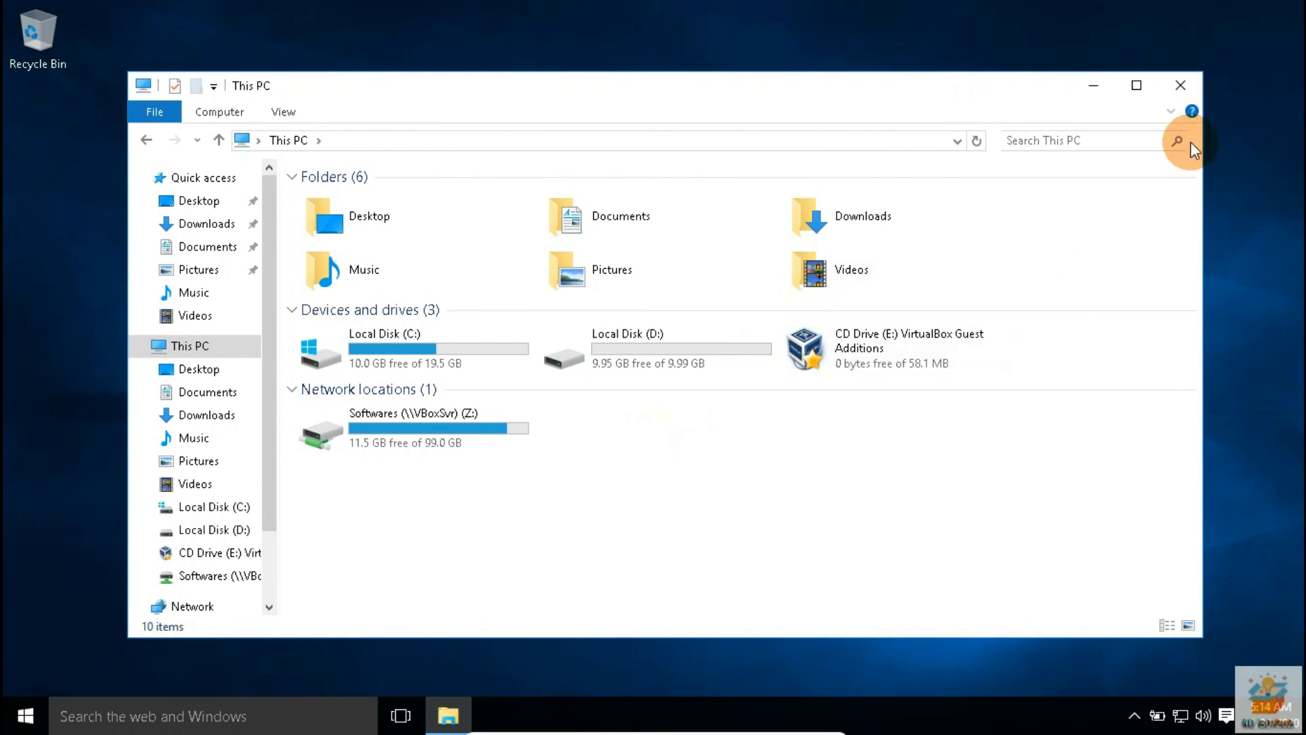
pyautogui.click(1187, 93)
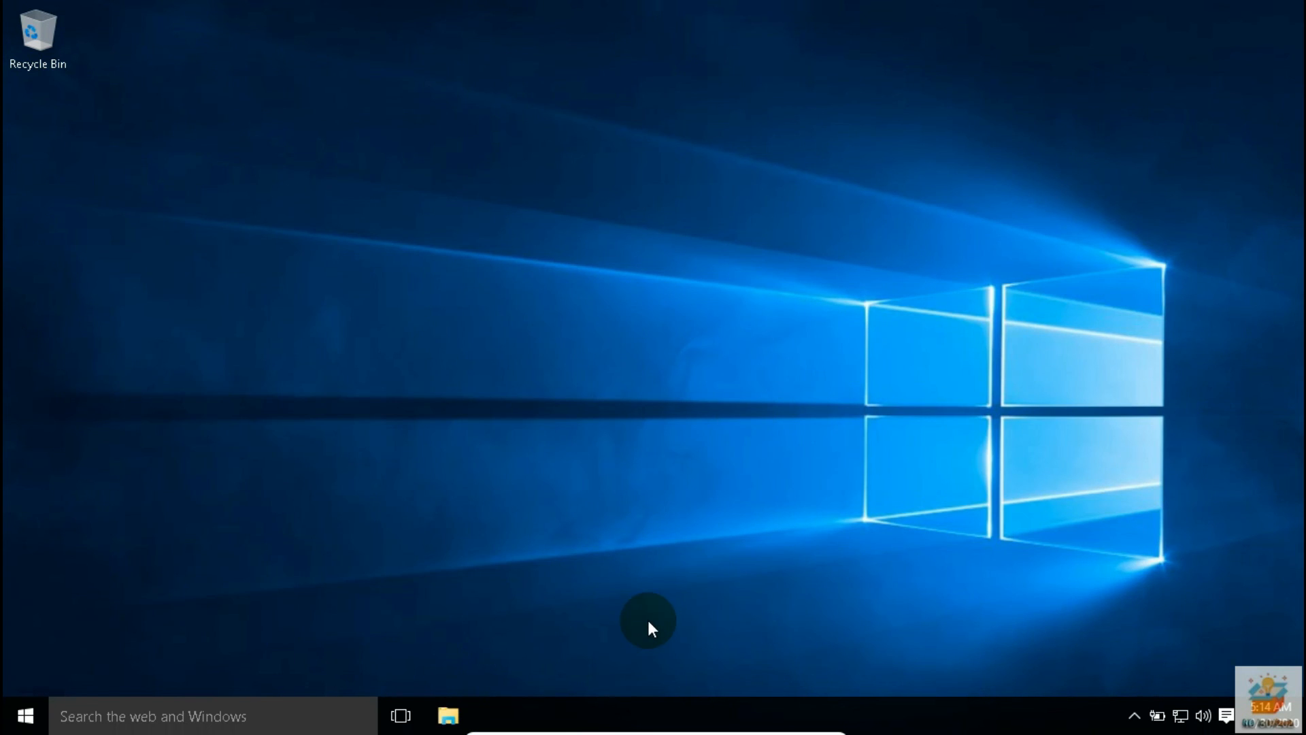
pyautogui.moveTo(596, 731)
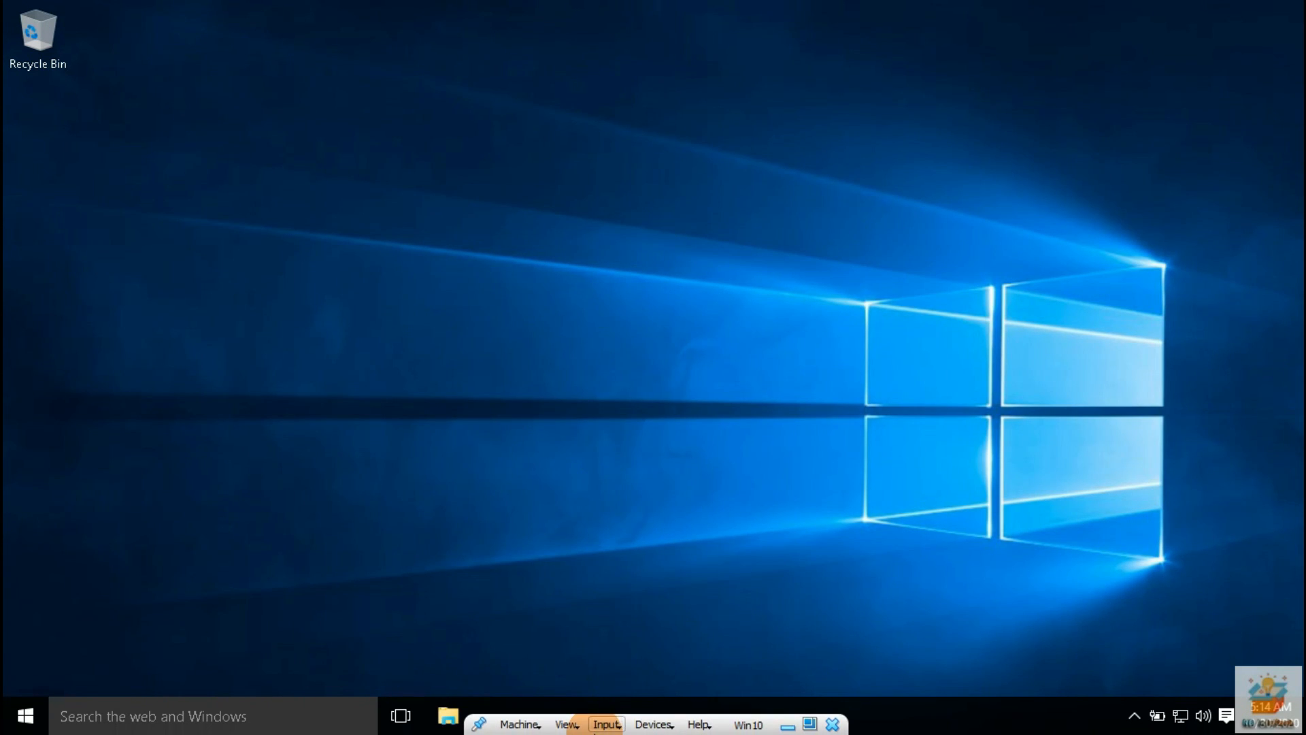
pyautogui.click(647, 725)
pyautogui.click(532, 361)
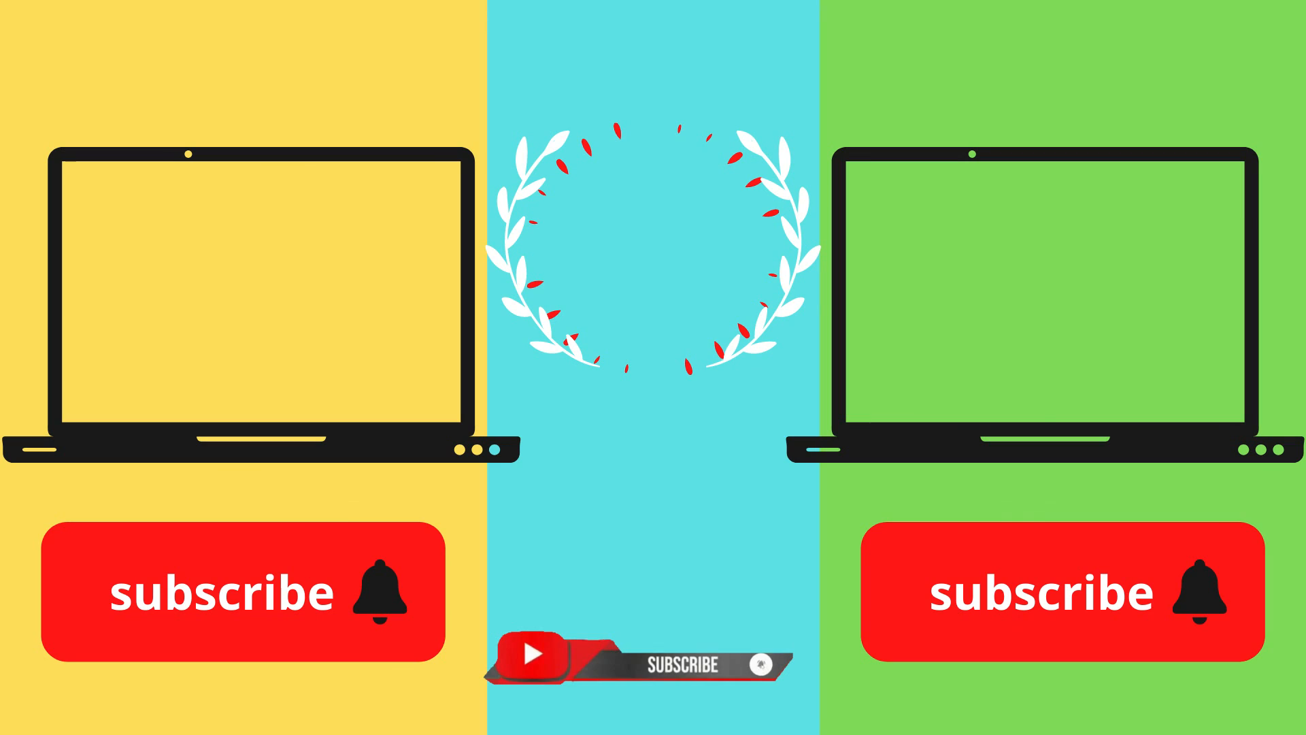